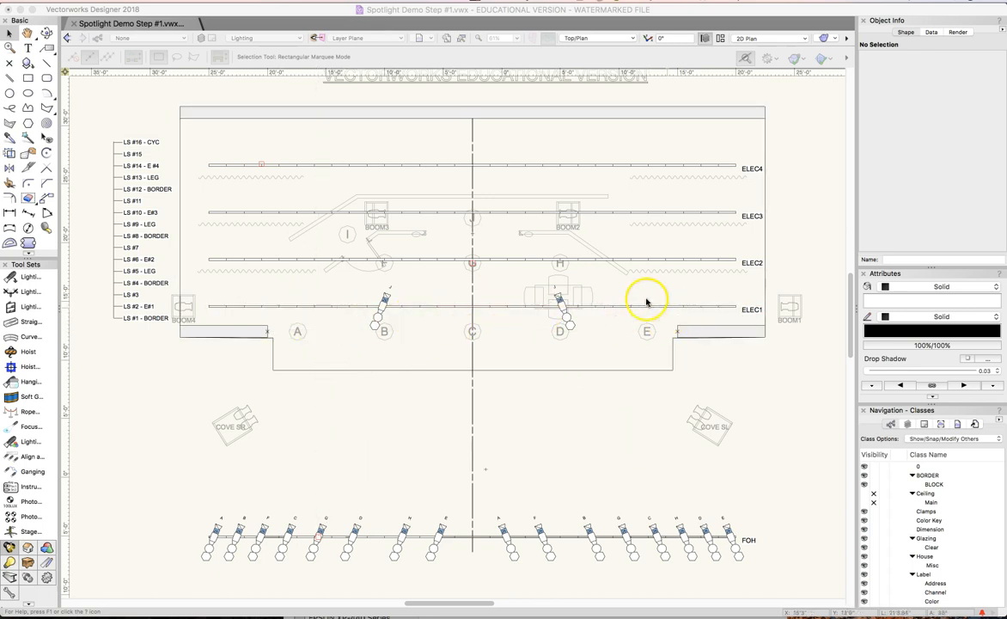
- Place an ETC Source 4 PAR NSP lighting instrument on the ELEC1 pipe, directly upstage of focus area A
scroll(575, 286, up, 5)
scroll(535, 271, down, 5)
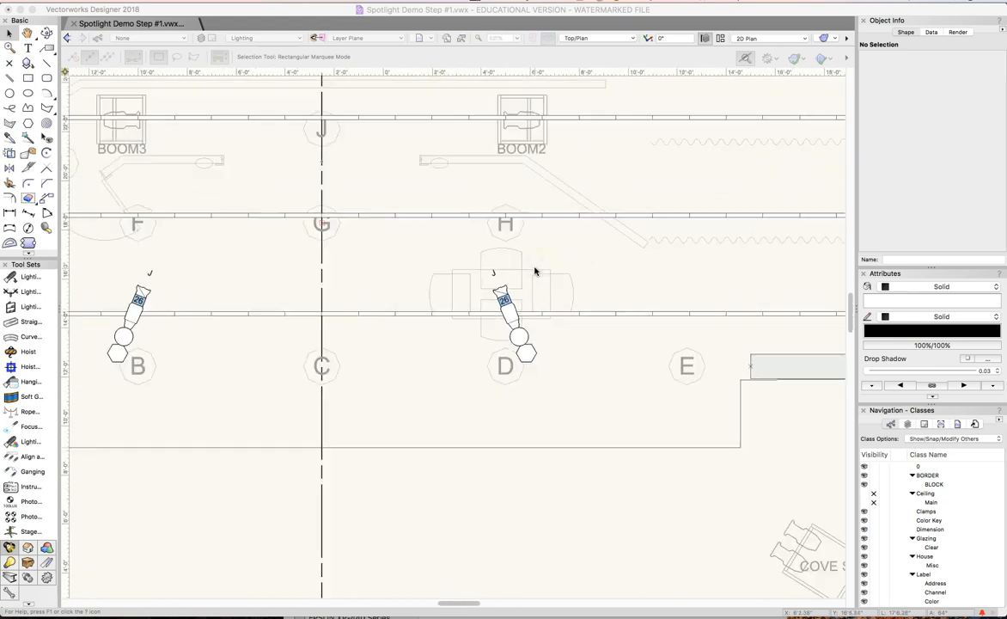
click(9, 48)
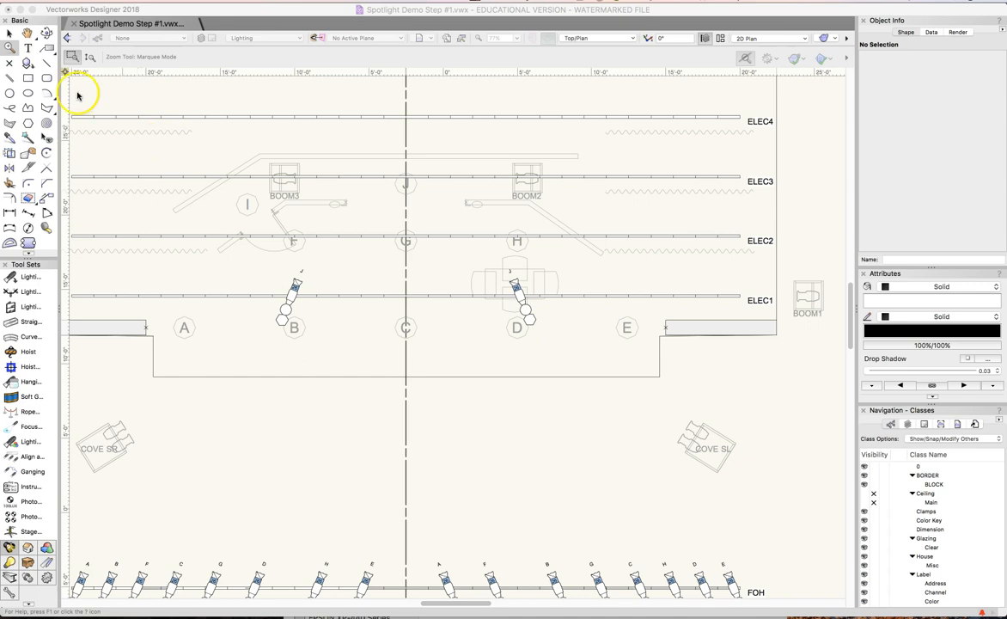
drag(169, 130, 694, 399)
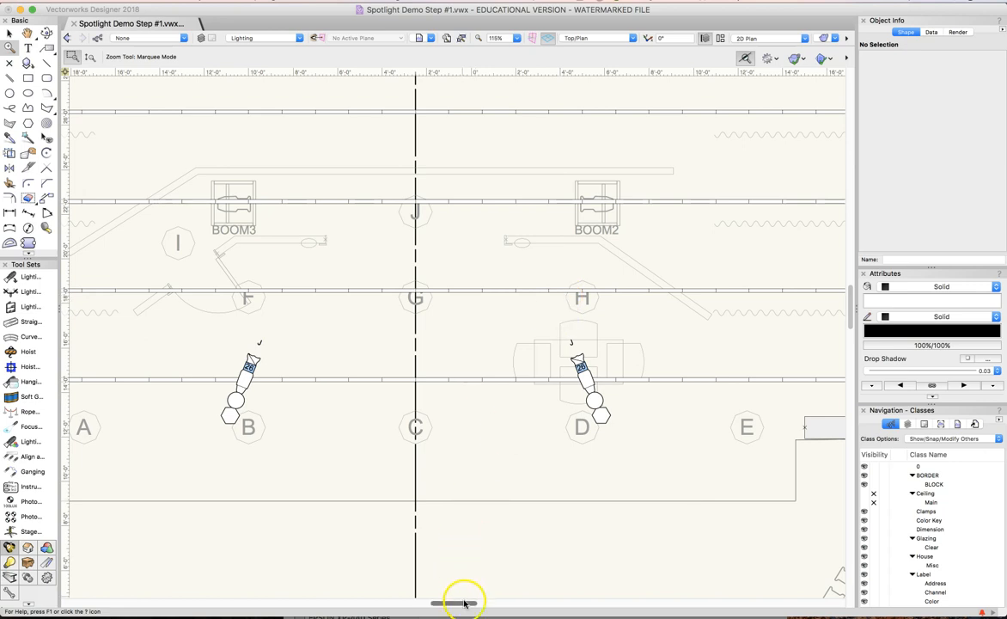
scroll(461, 601, left, 5)
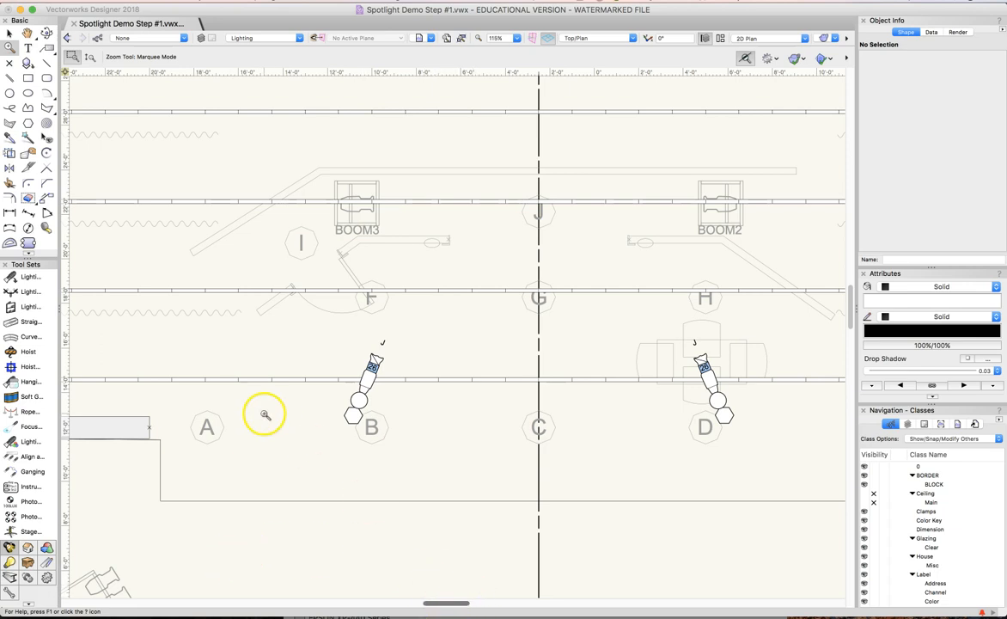
click(11, 276)
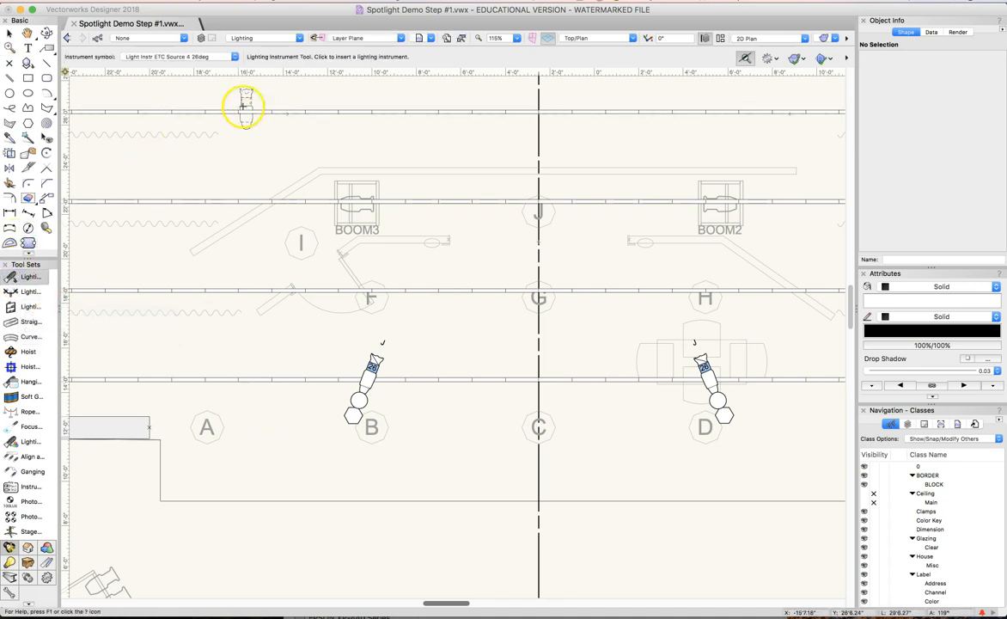
click(201, 57)
scroll(305, 215, up, 5)
scroll(306, 215, down, 6)
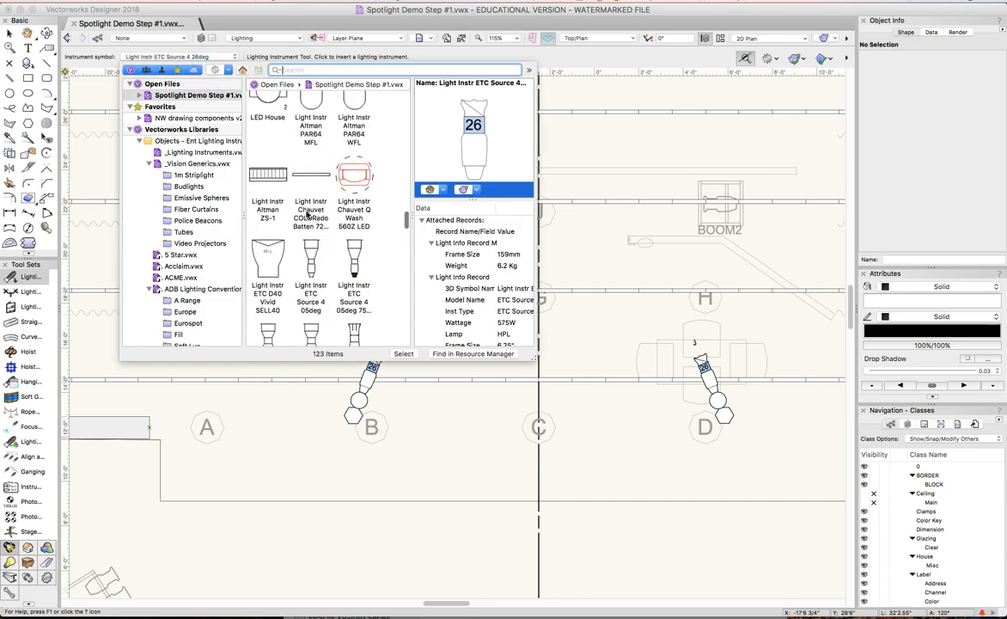
scroll(307, 215, down, 8)
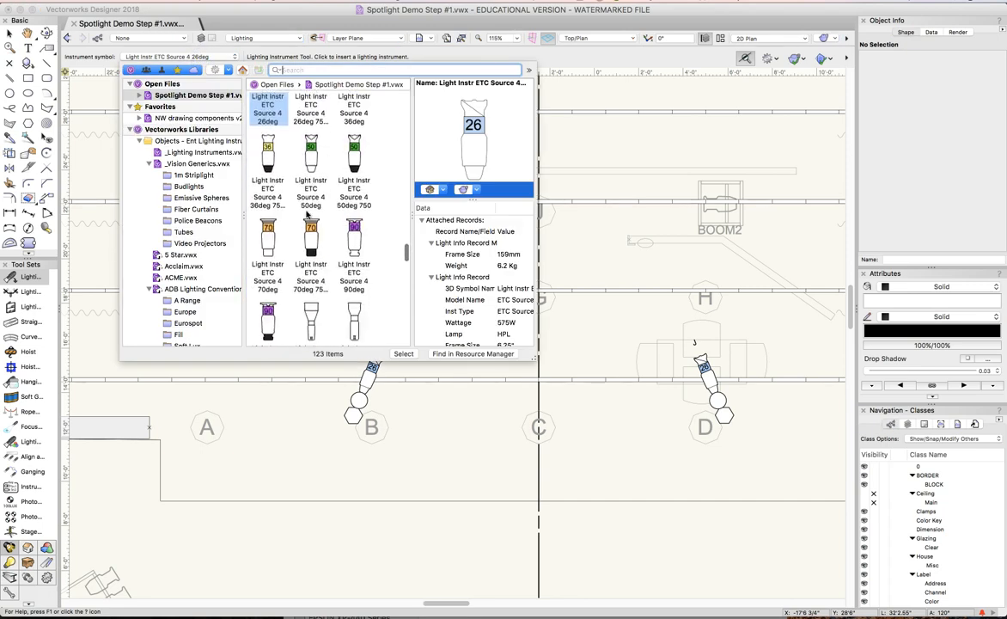
scroll(306, 215, down, 3)
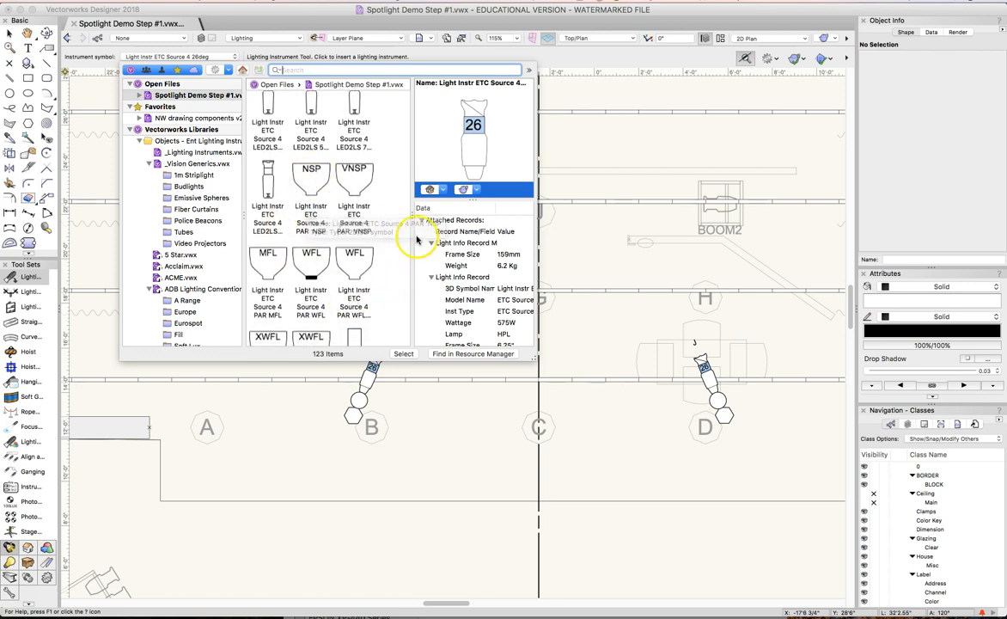
double_click(311, 176)
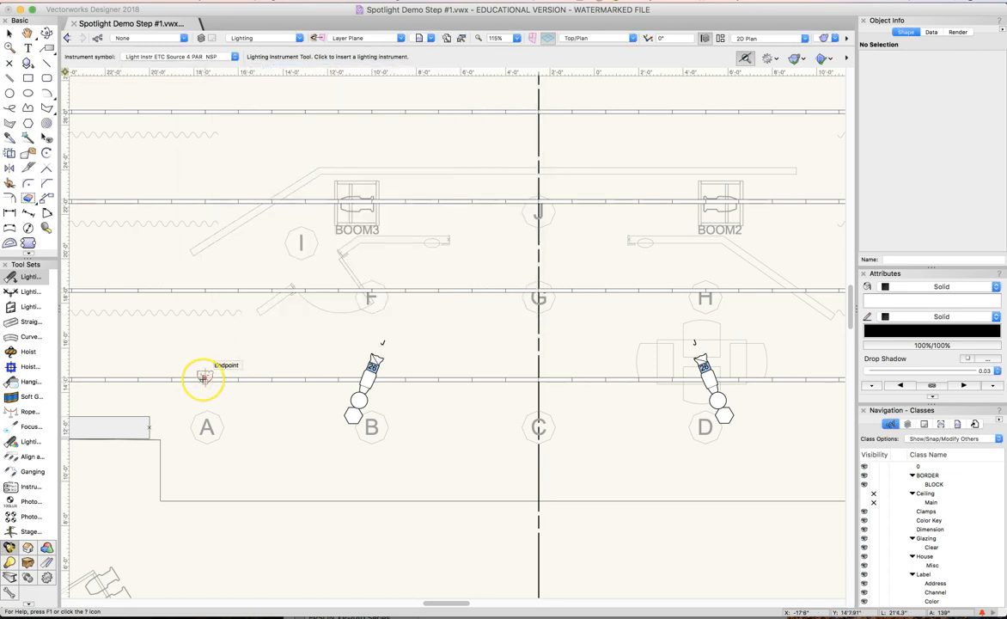
click(204, 379)
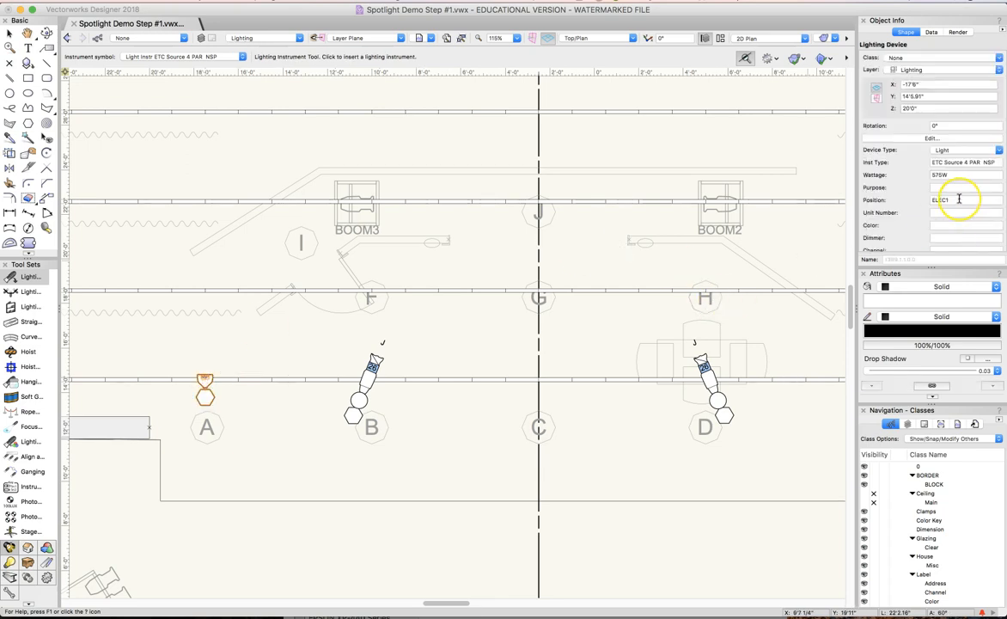
- Assign the NW Legend Gen label legend to the placed PAR and set its focus to A
scroll(959, 200, down, 10)
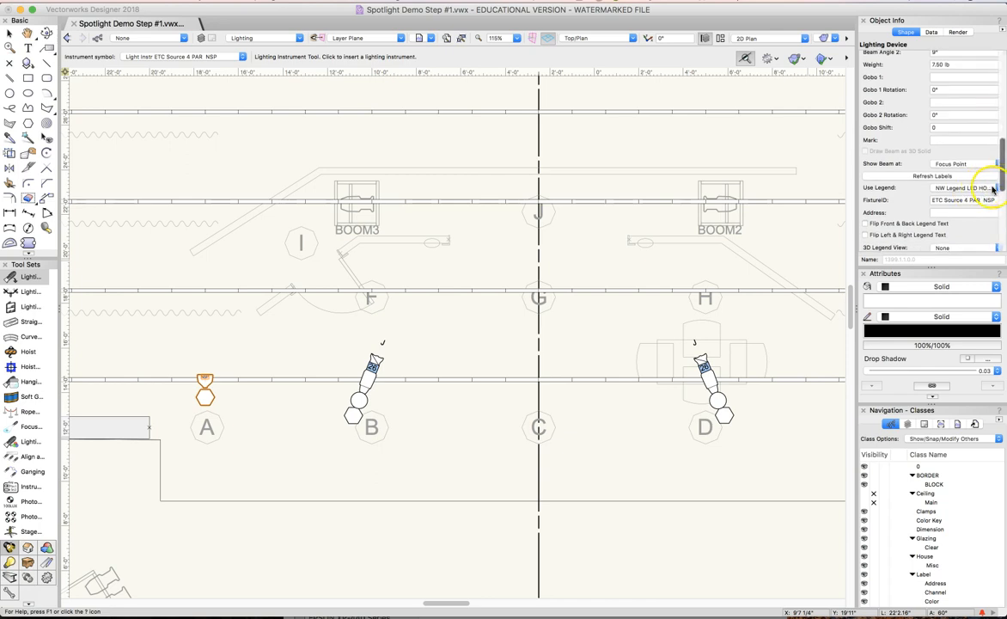
click(992, 188)
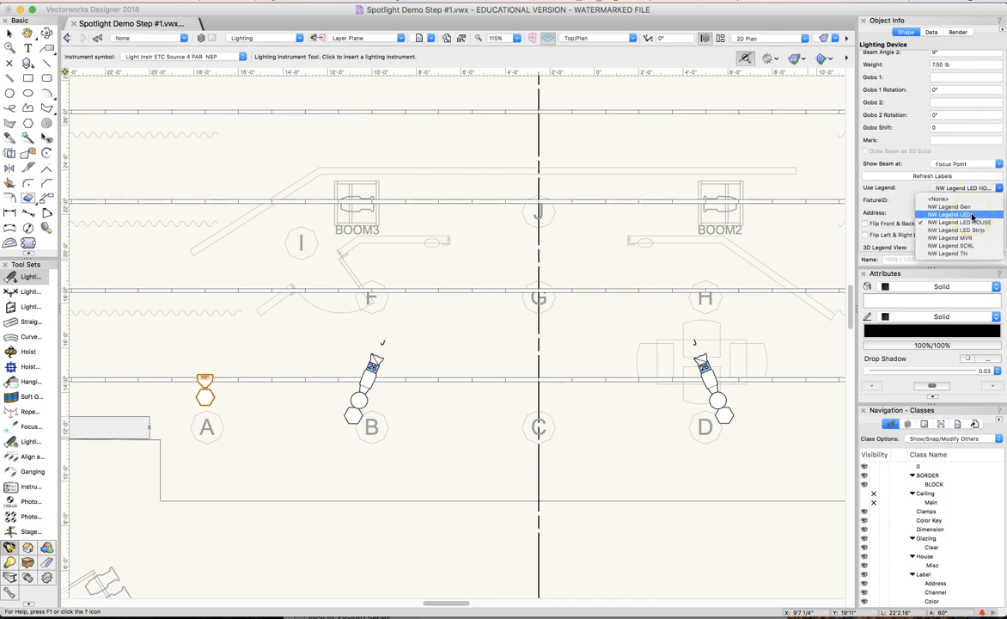
click(970, 207)
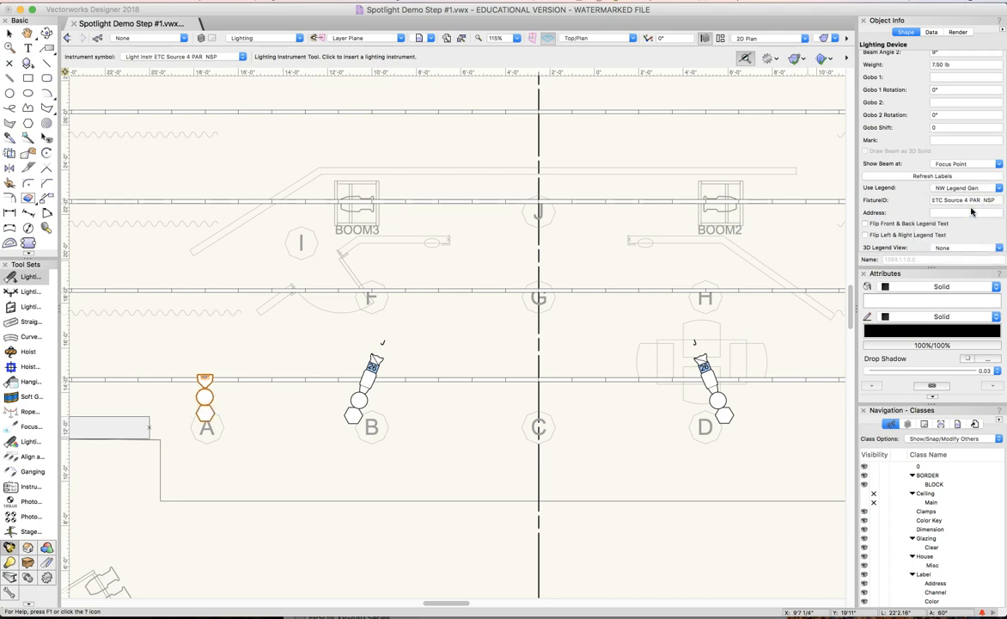
scroll(942, 116, up, 5)
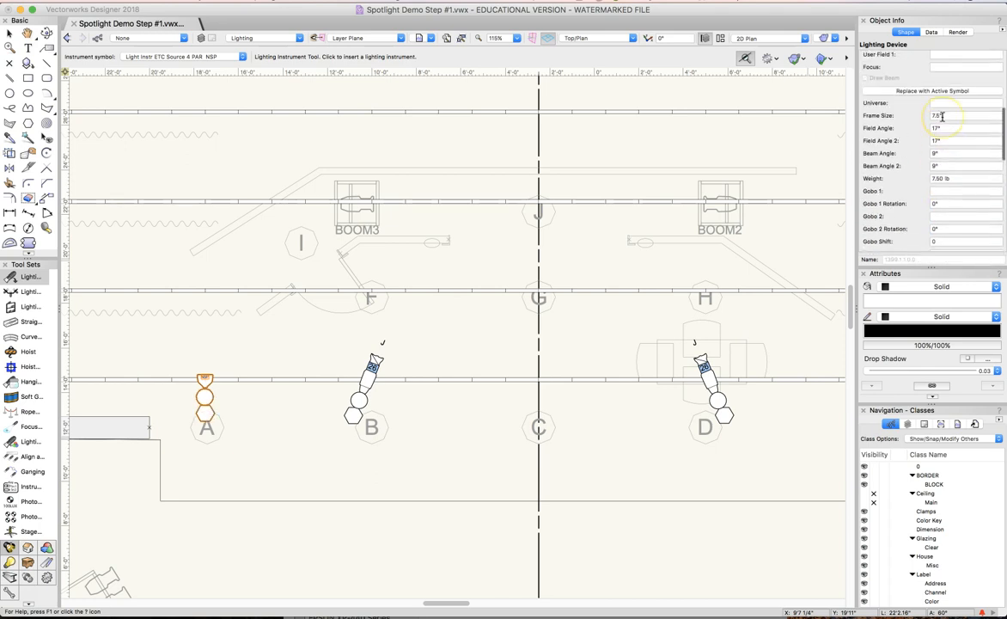
scroll(941, 116, up, 4)
click(952, 150)
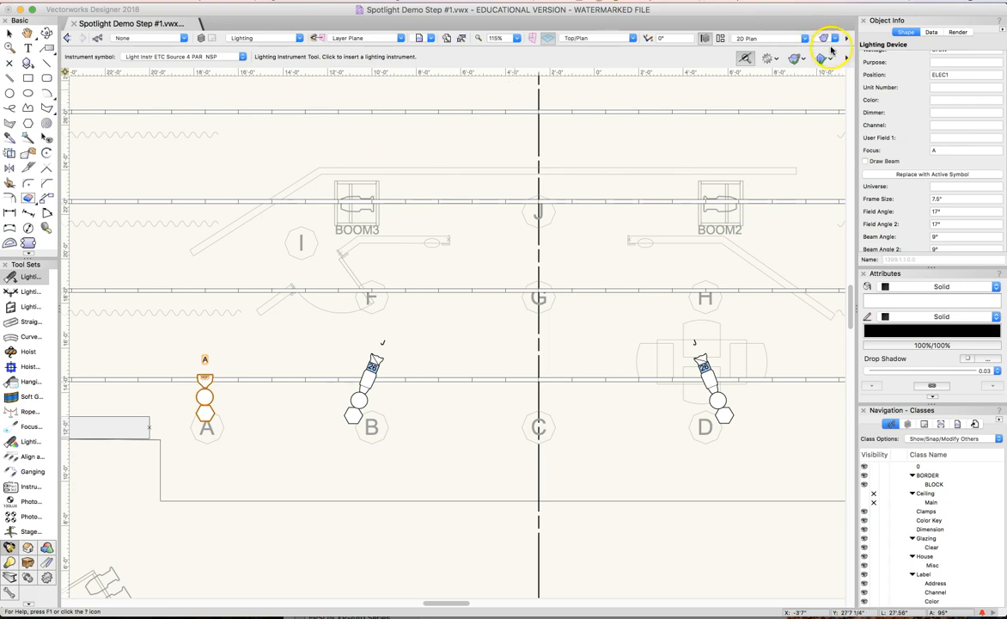
- Rotate the PAR -180° about its insertion point on ELEC1 so that it faces downstage toward area A
scroll(985, 152, up, 5)
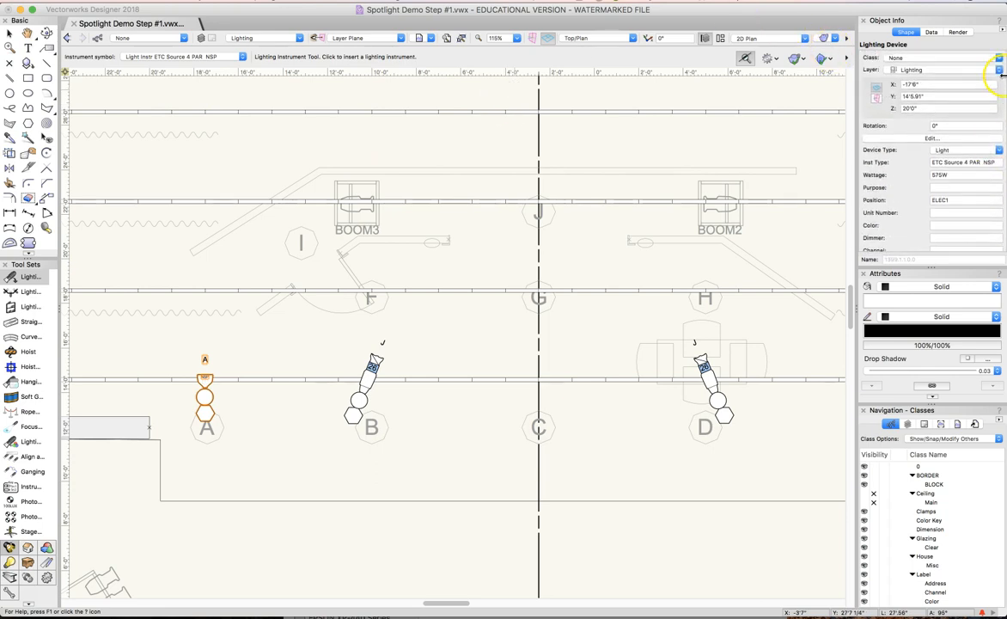
click(951, 127)
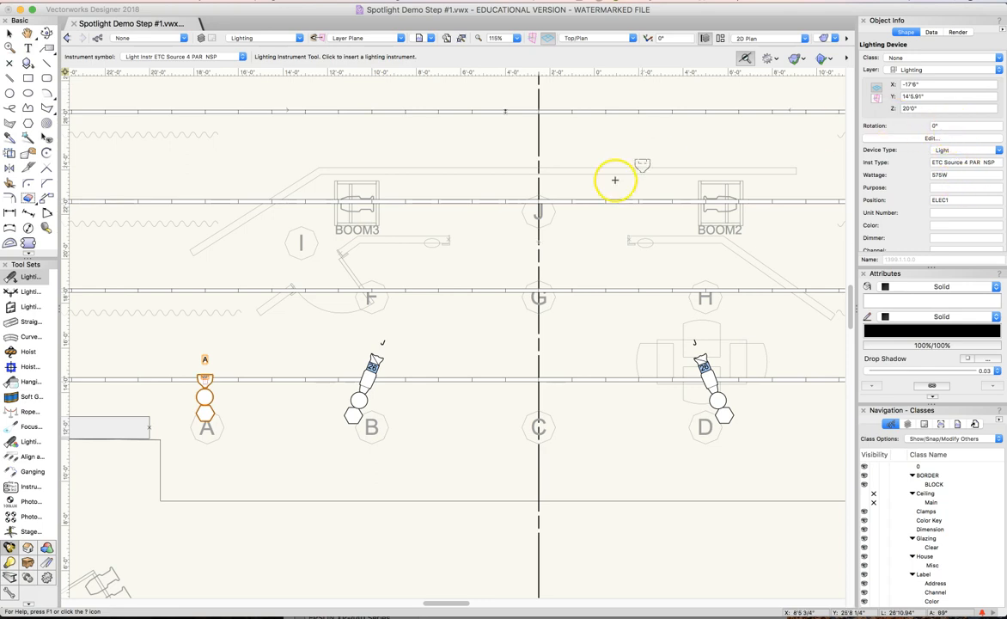
click(46, 155)
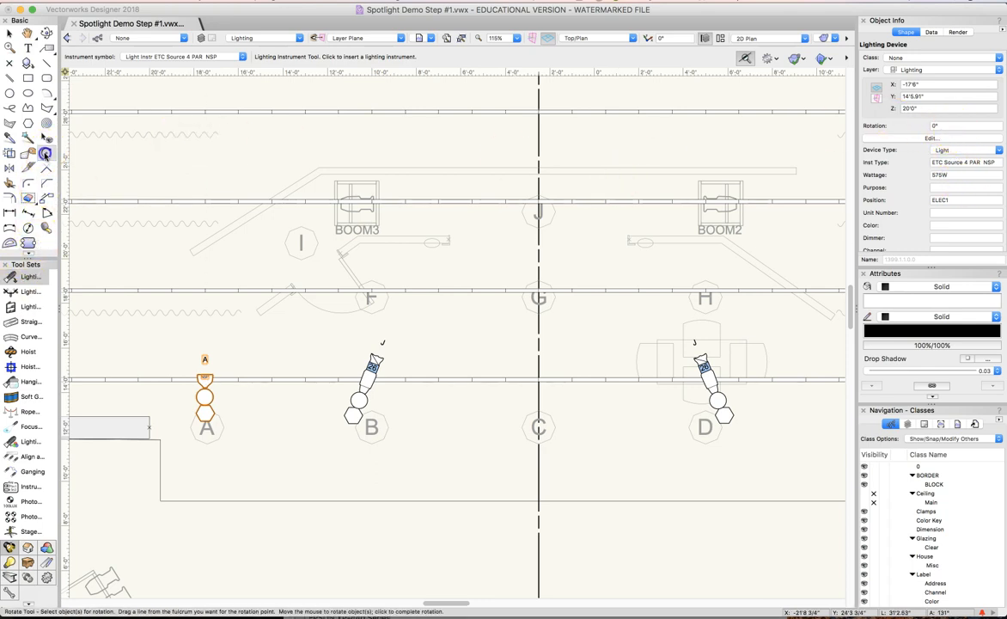
click(204, 378)
click(204, 333)
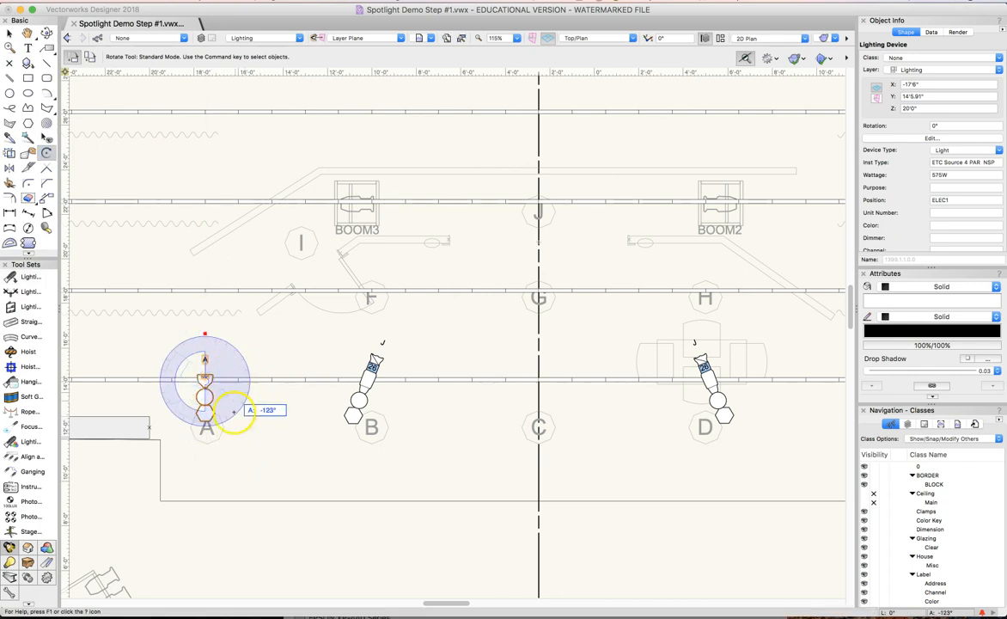
click(204, 453)
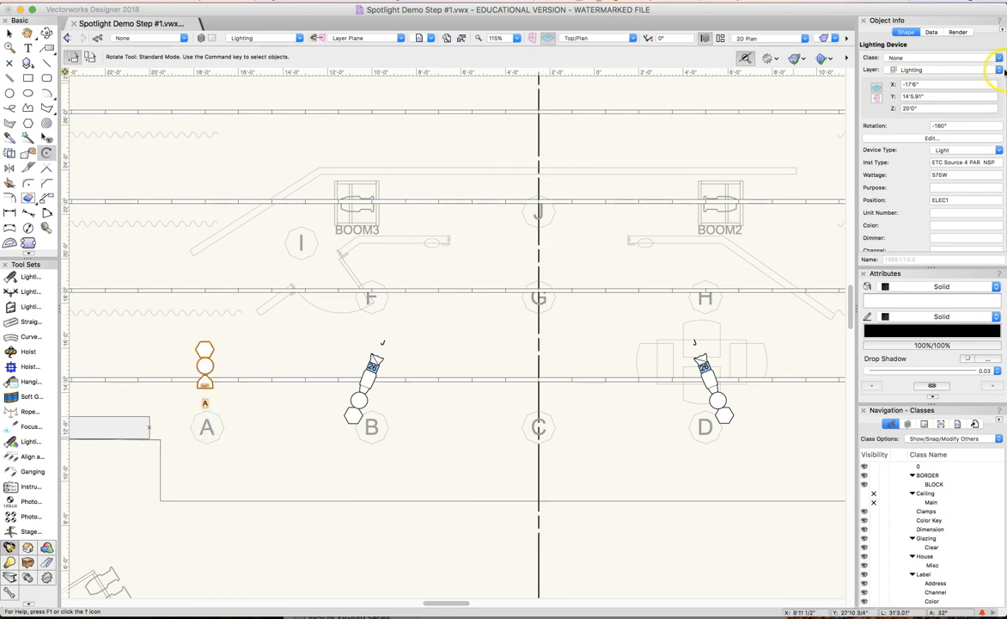
- Turn on the PAR's beam drawing and replace its symbol with the 750 W ETC Source 4 PAR XWFL
scroll(953, 155, down, 5)
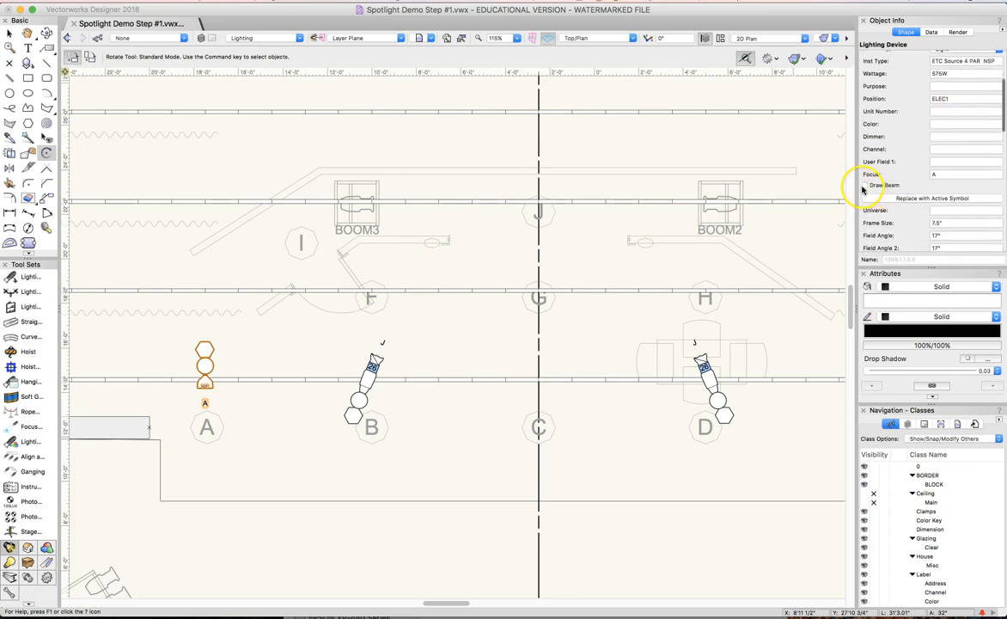
click(865, 186)
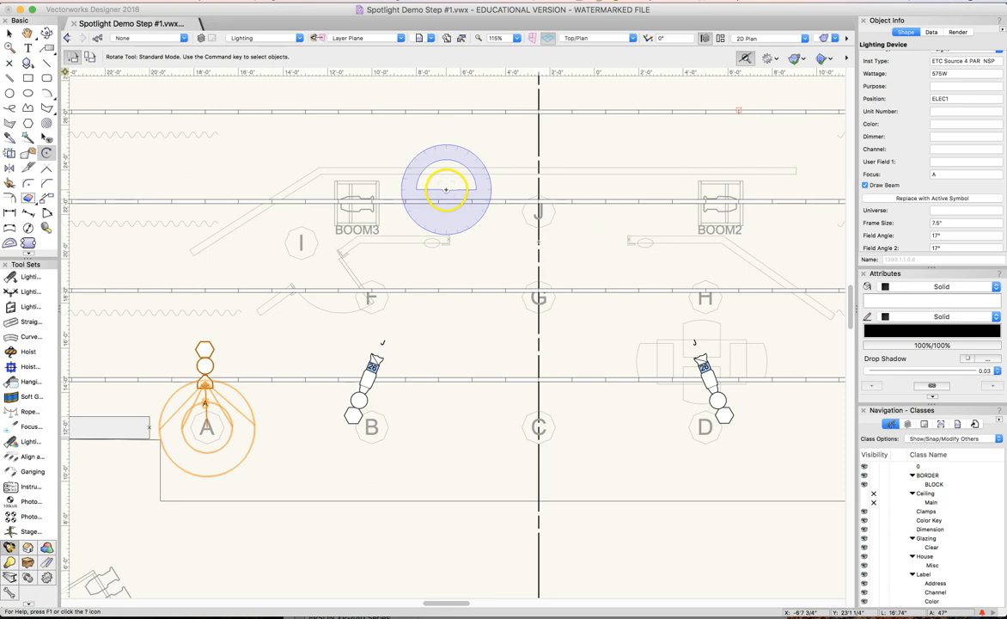
scroll(890, 141, up, 4)
scroll(891, 141, down, 4)
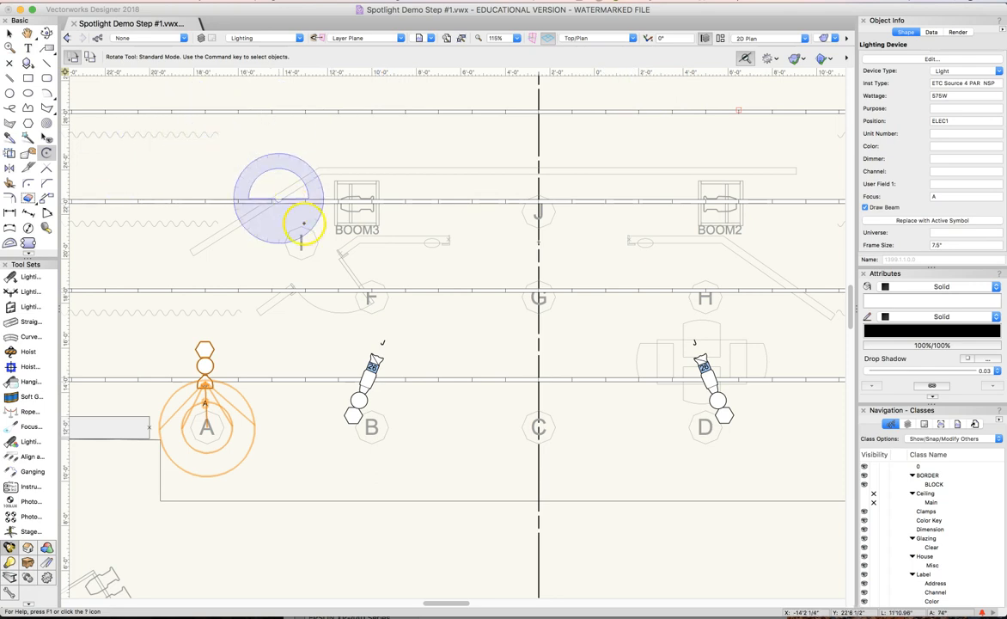
click(939, 221)
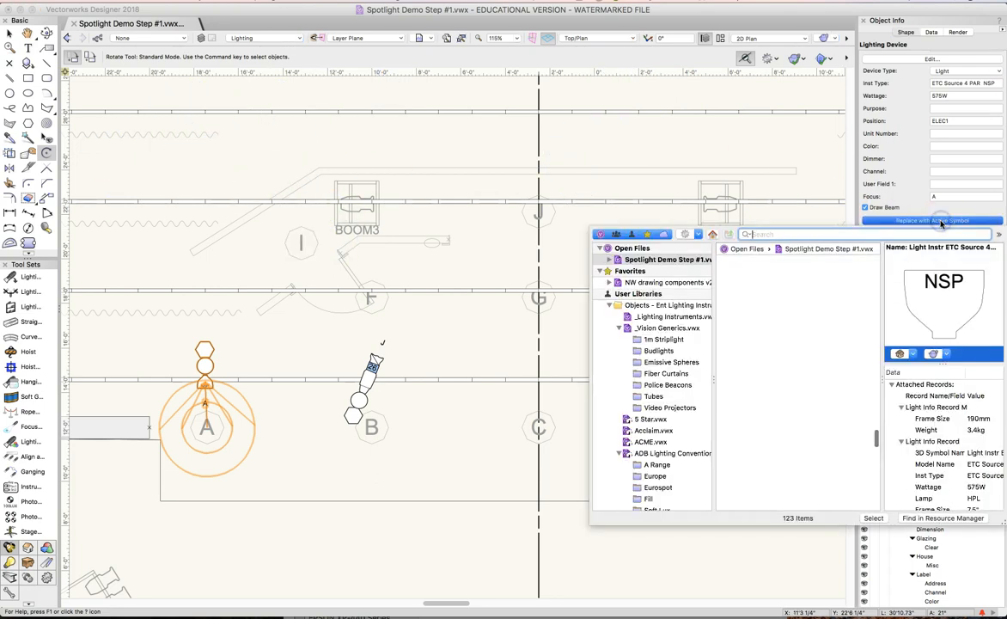
scroll(831, 309, down, 5)
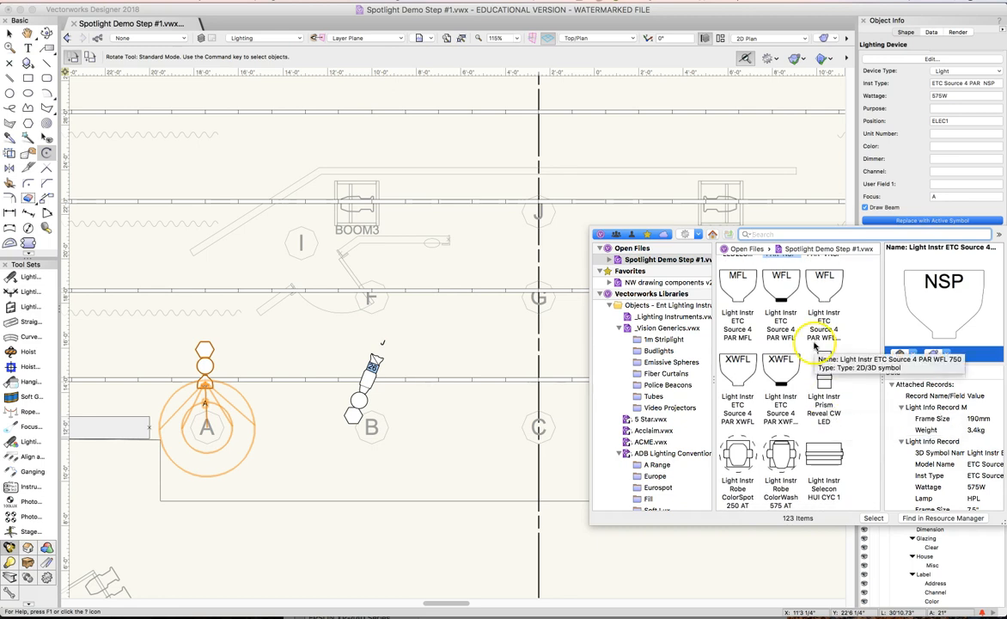
double_click(781, 367)
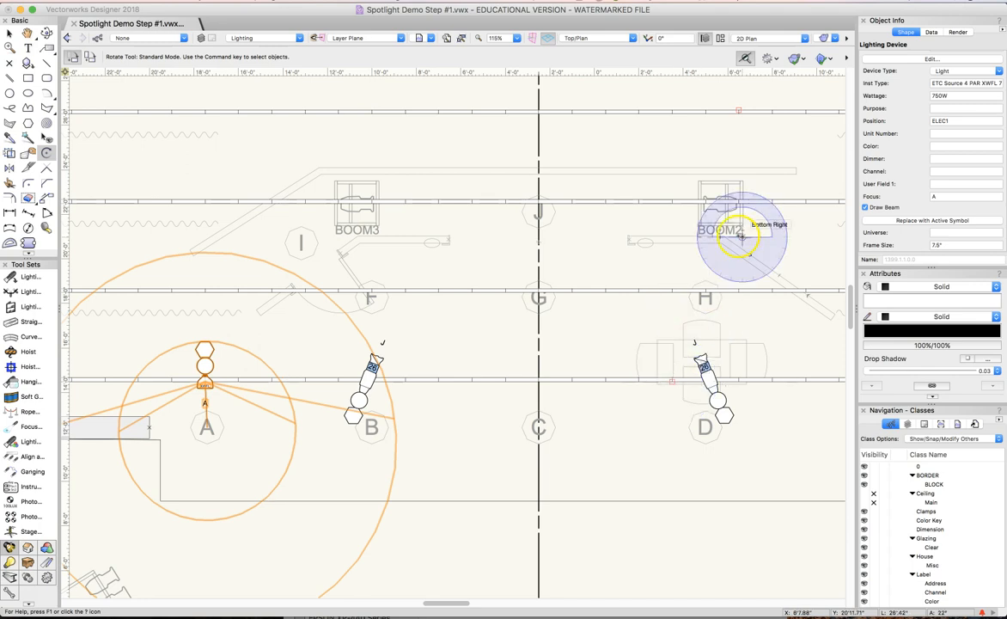
- Replace the area A fixture's symbol with the 750 W ETC Source 4 PAR WFL
click(926, 221)
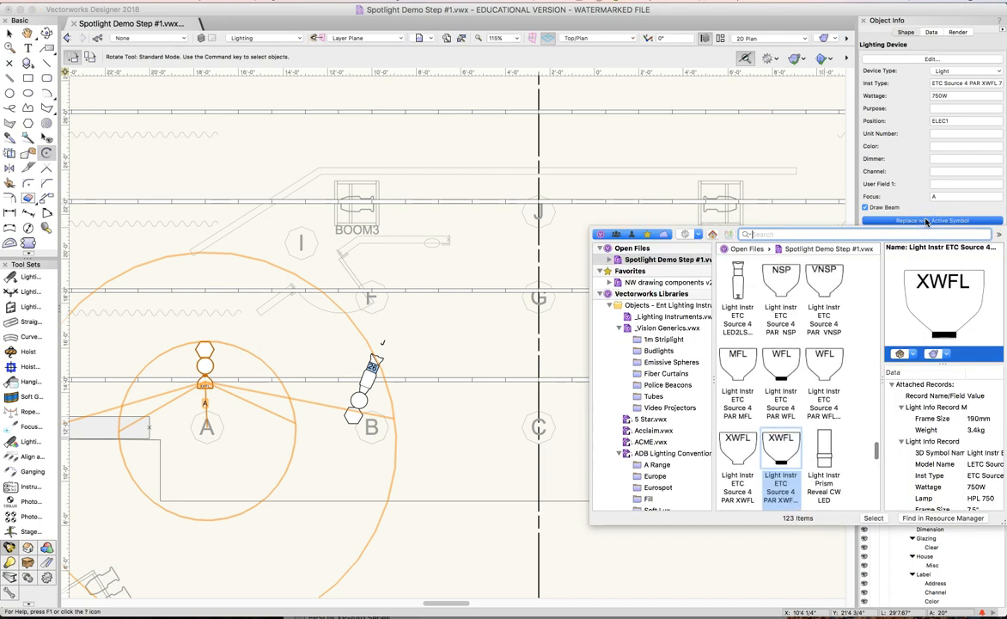
click(780, 361)
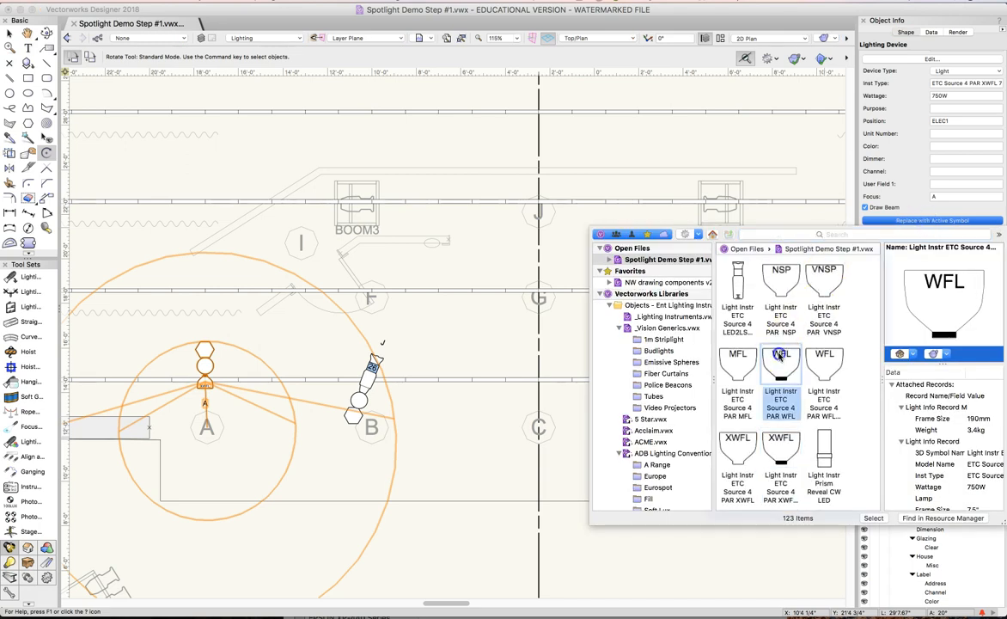
click(780, 356)
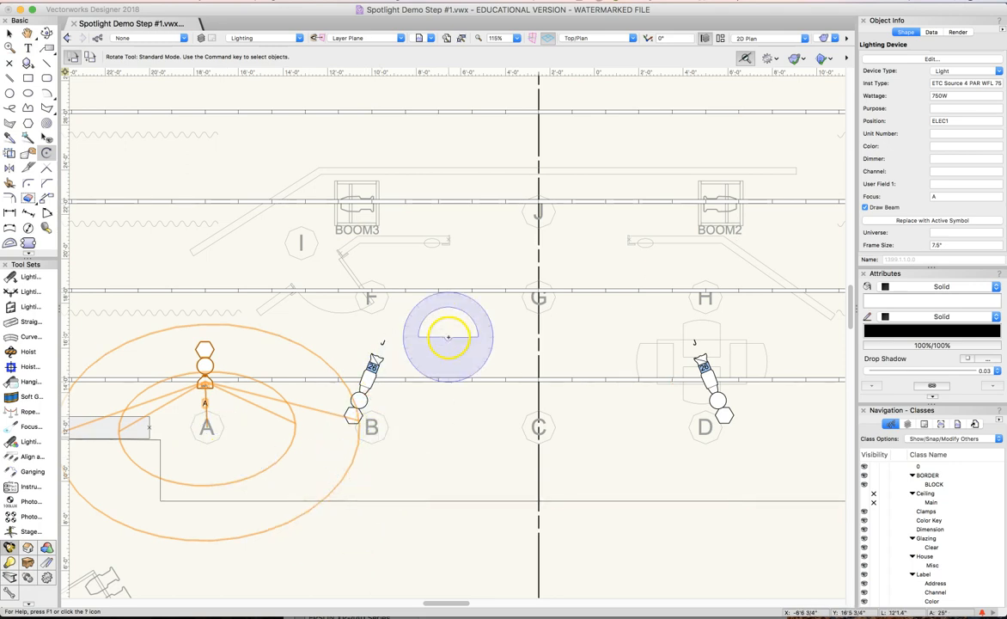
- Turn off beam drawing for the area A fixture and return from the Rotate tool to the Selection tool
click(448, 337)
scroll(169, 169, up, 5)
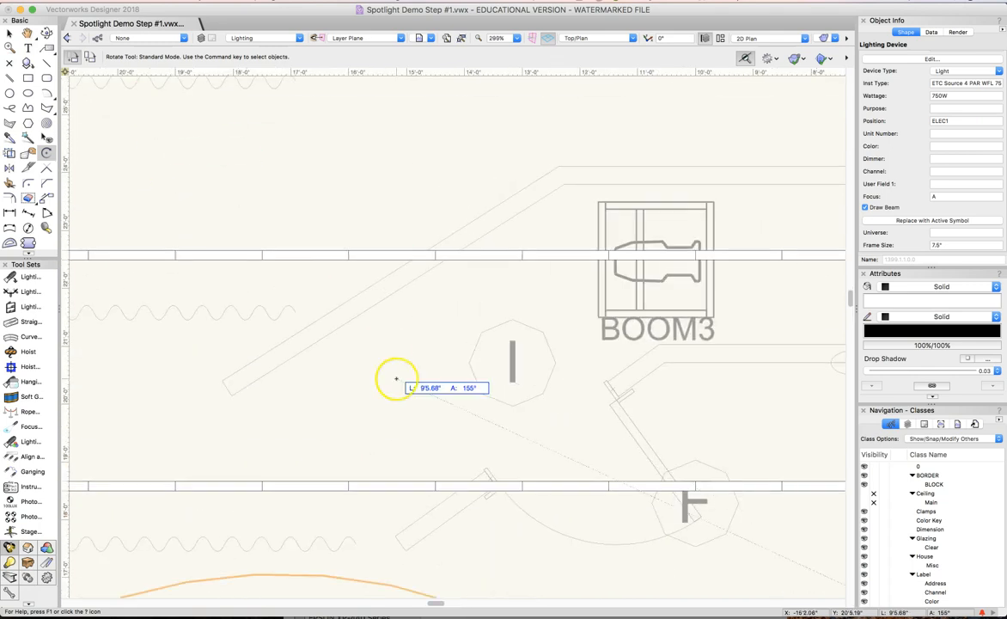
scroll(396, 378, down, 5)
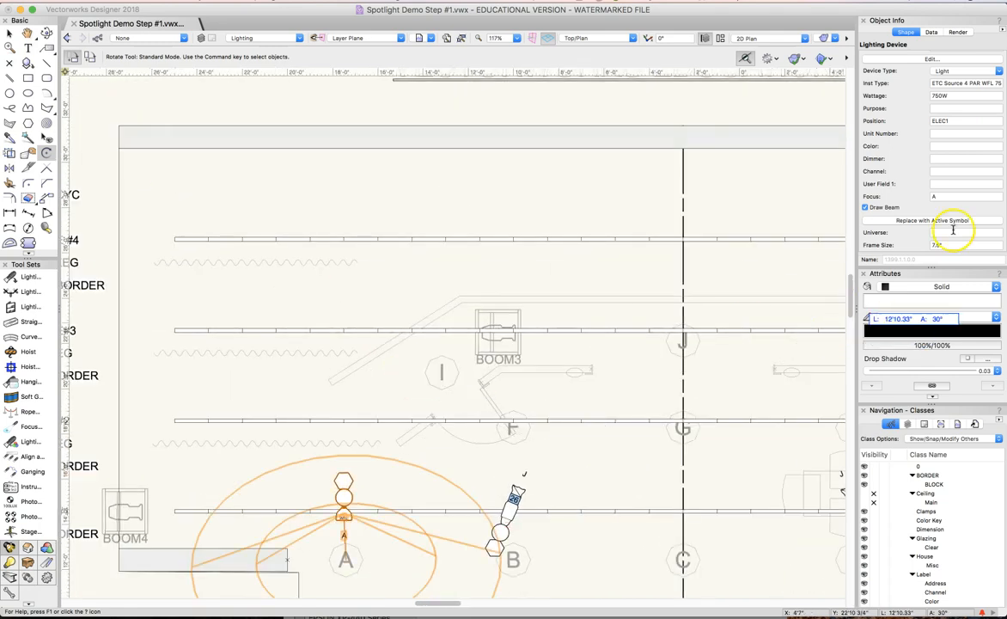
drag(849, 281, 850, 298)
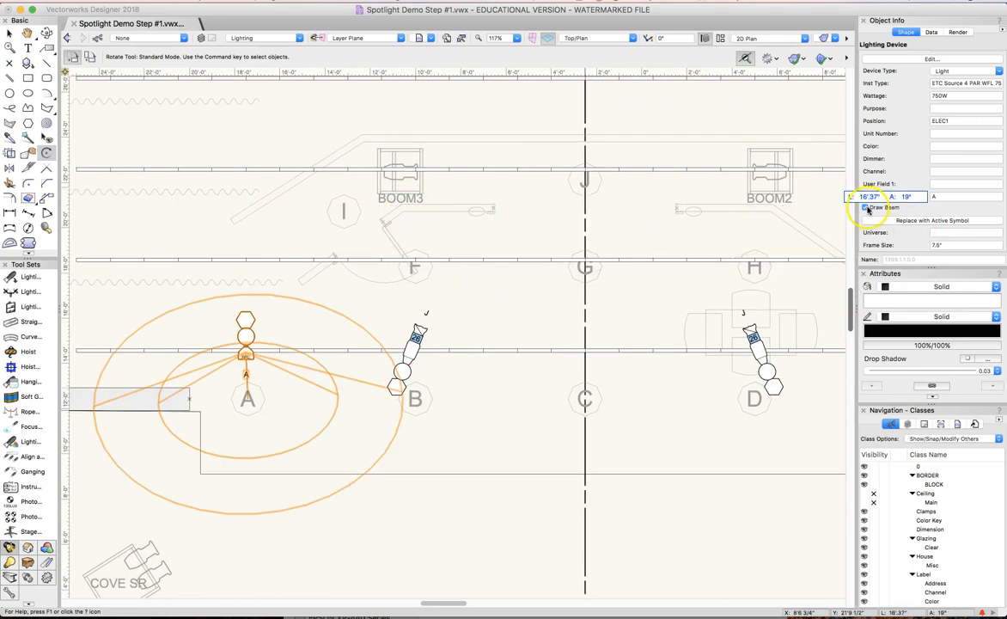
click(864, 207)
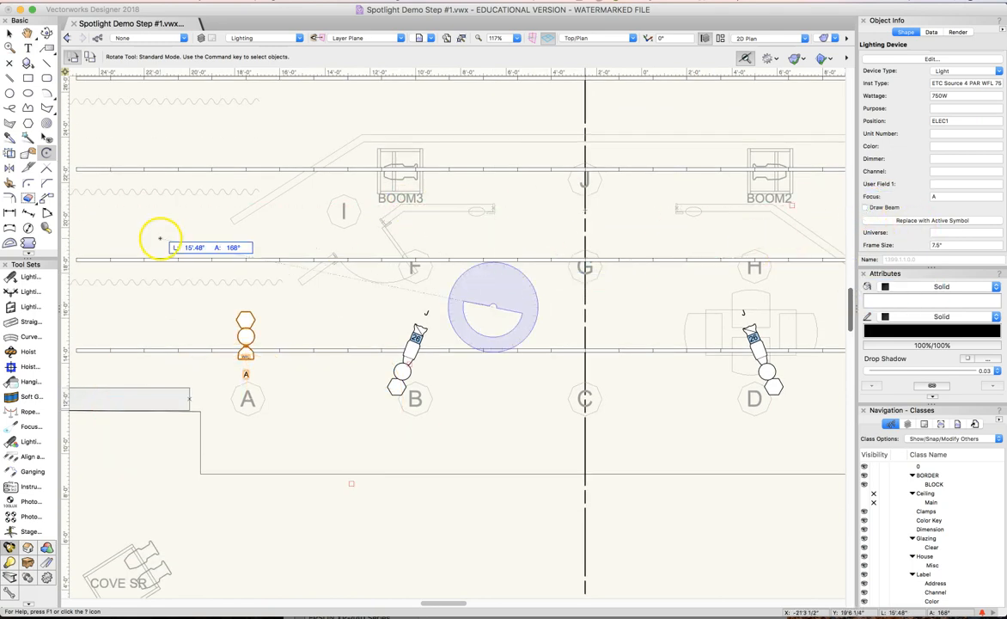
scroll(76, 155, up, 9)
scroll(209, 243, down, 10)
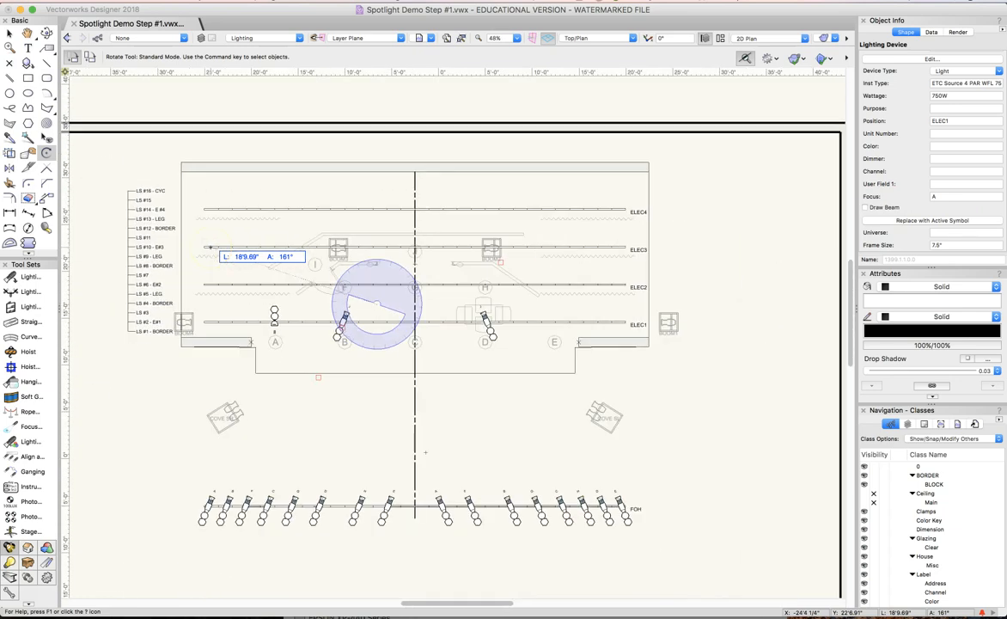
scroll(211, 246, up, 2)
click(9, 32)
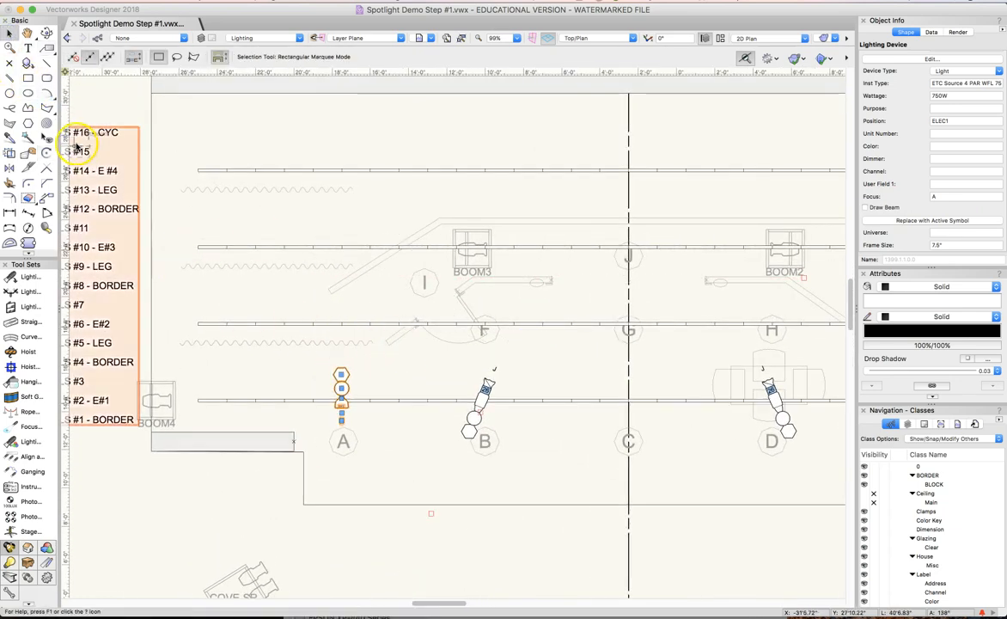
- Copy area A's PAR along ELEC1 to just right of the 26-degree fixture at area B
click(347, 383)
drag(345, 383, 488, 387)
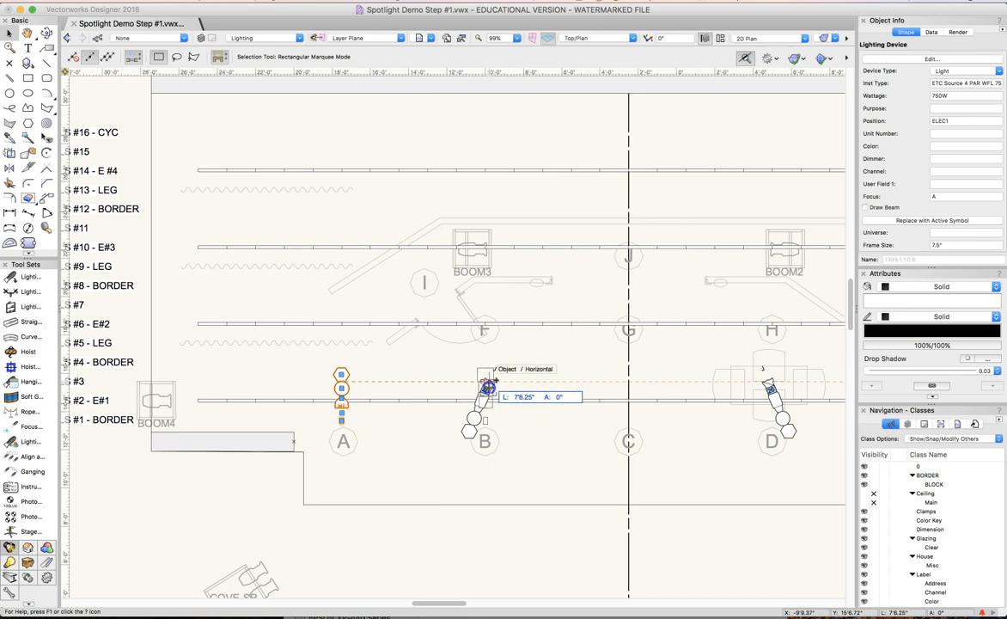
drag(488, 386, 515, 393)
- Nudge the 26-degree fixture at area B to the left along ELEC1 to make room for the copied PAR
click(482, 398)
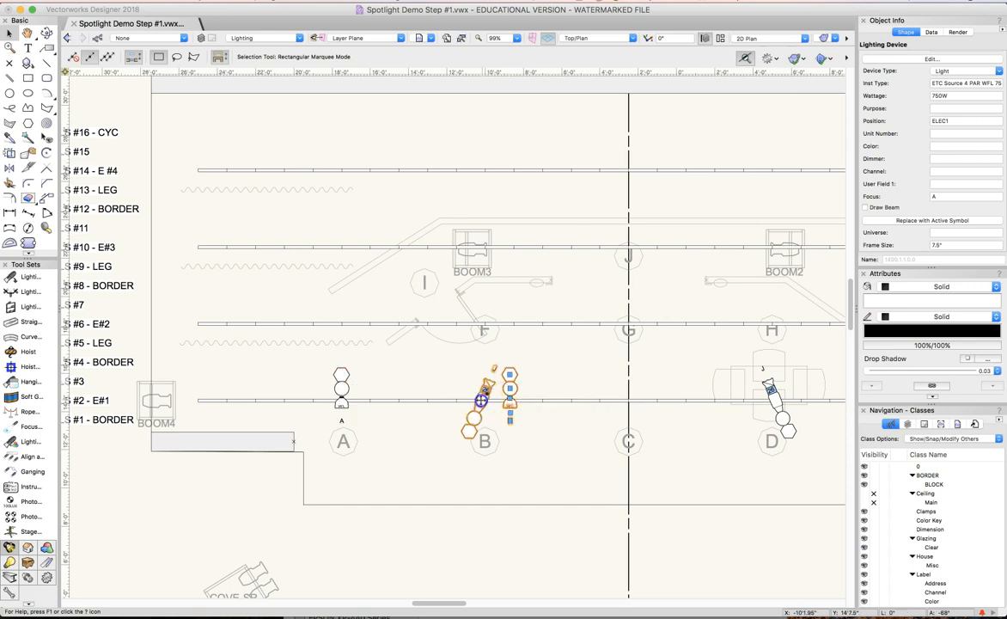
key(Left)
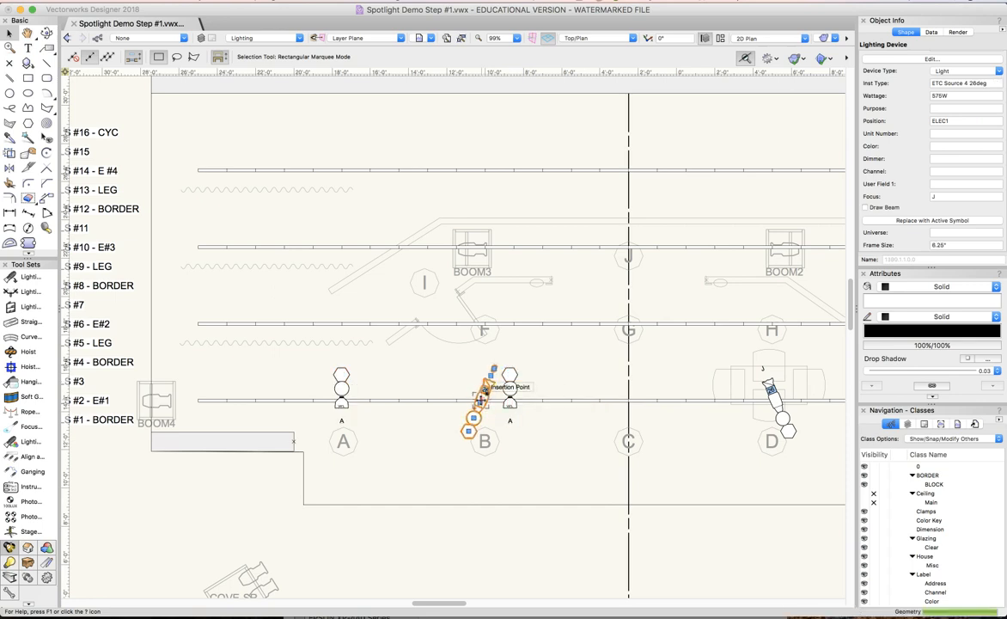
key(Left)
key(Left)
key(Left)
key(Left)
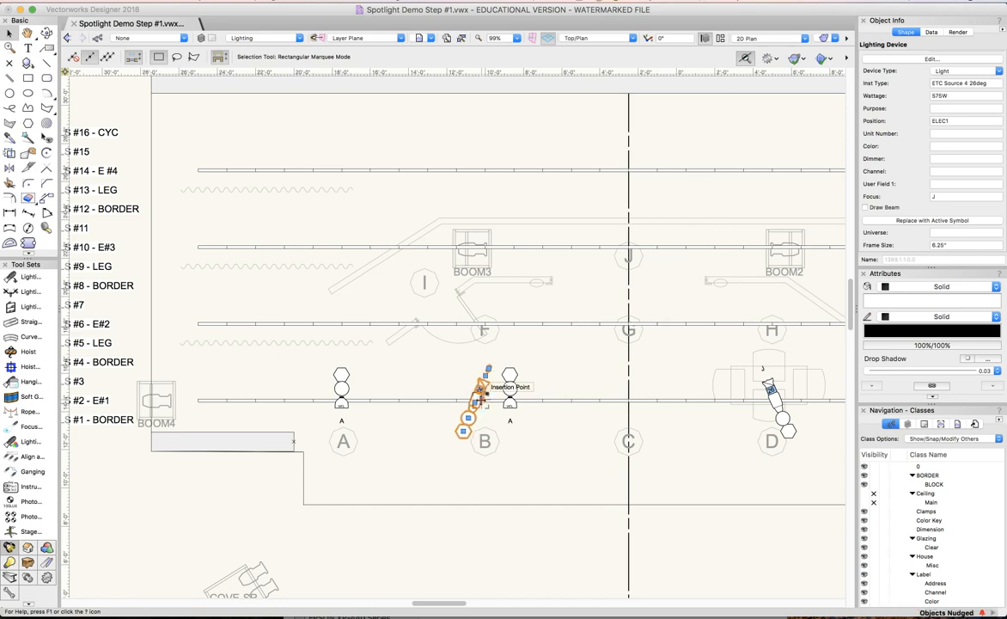
- Nudge the copied PAR left toward area B and set its focus to B
click(510, 398)
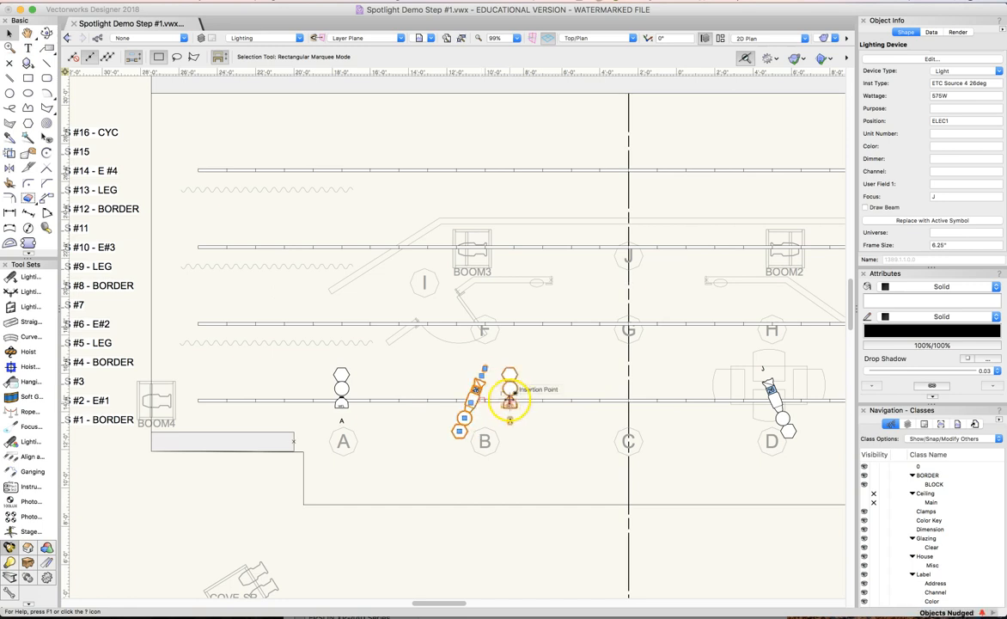
key(Left)
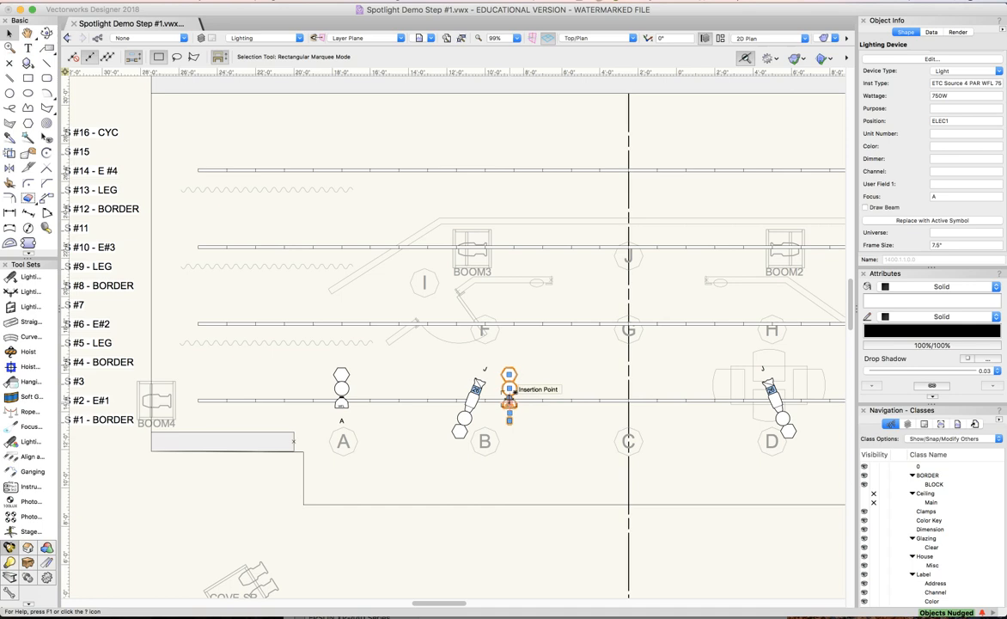
key(Left)
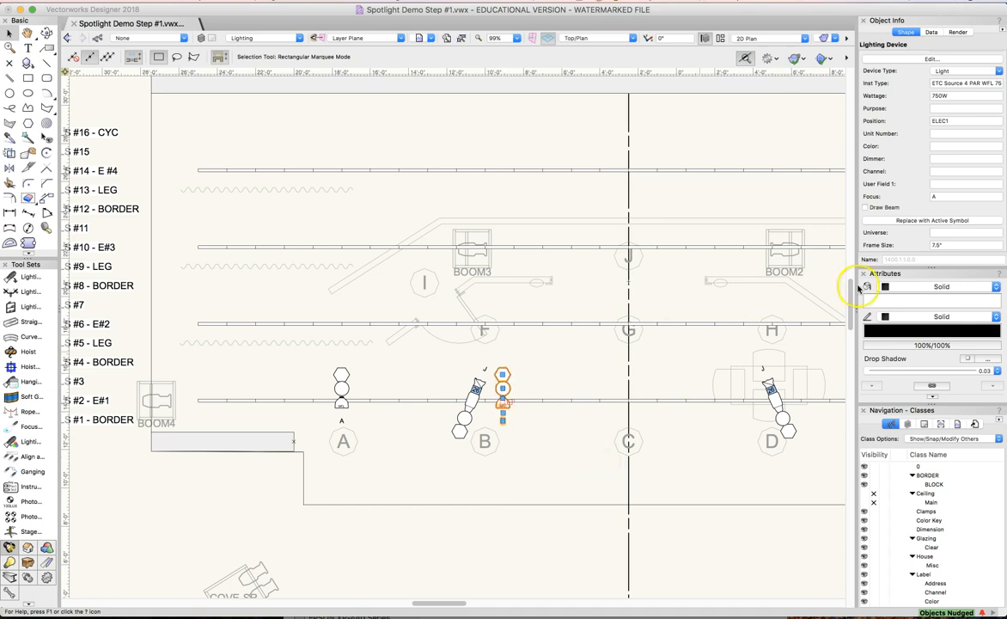
click(939, 198)
text(A)
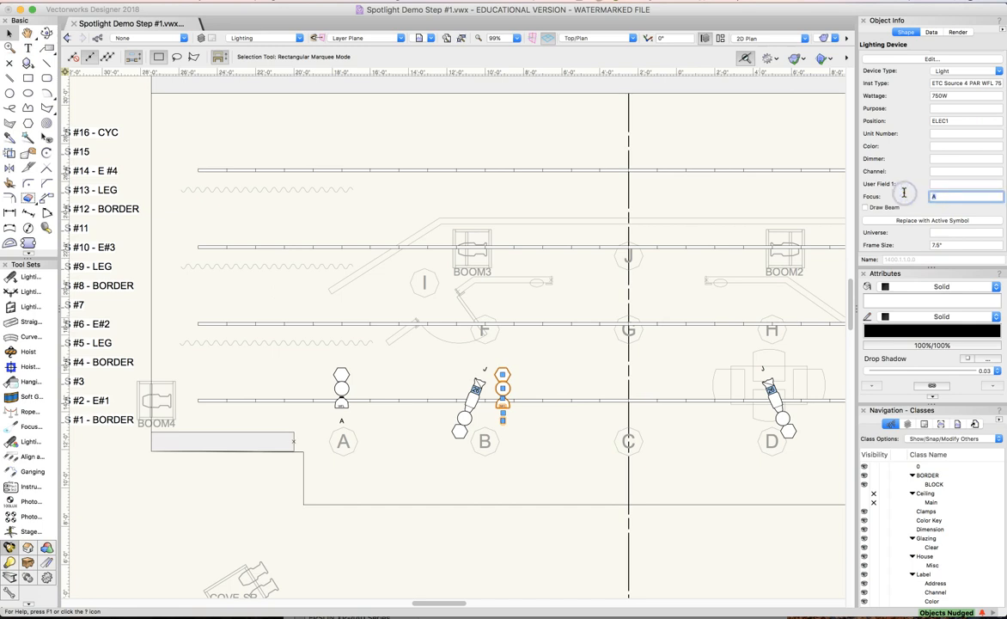
key(Return)
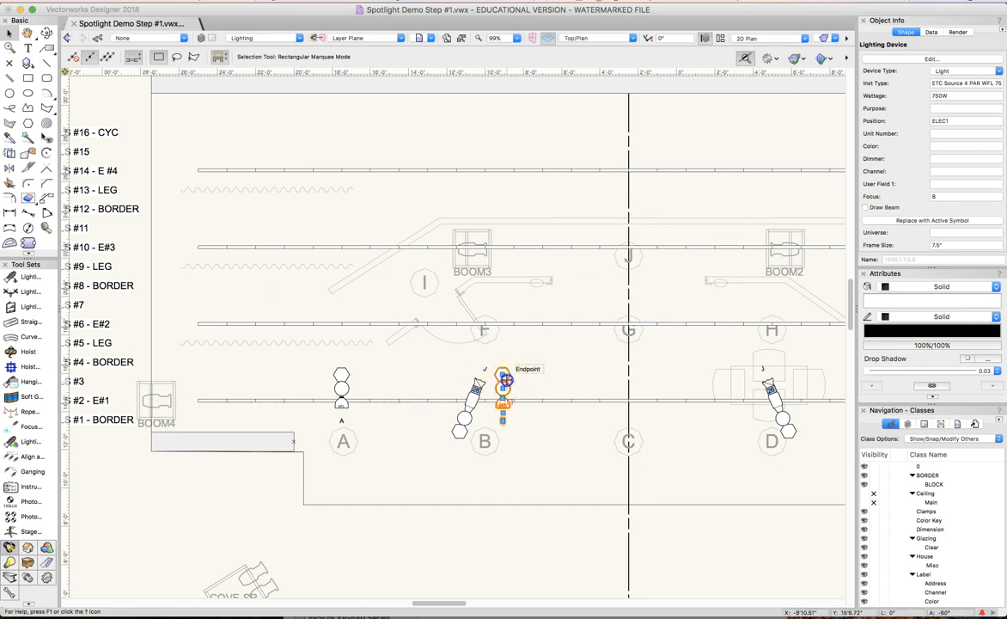
- Copy area B's PAR along ELEC1 onto the centre line at area C and set its focus to C
drag(506, 380, 634, 379)
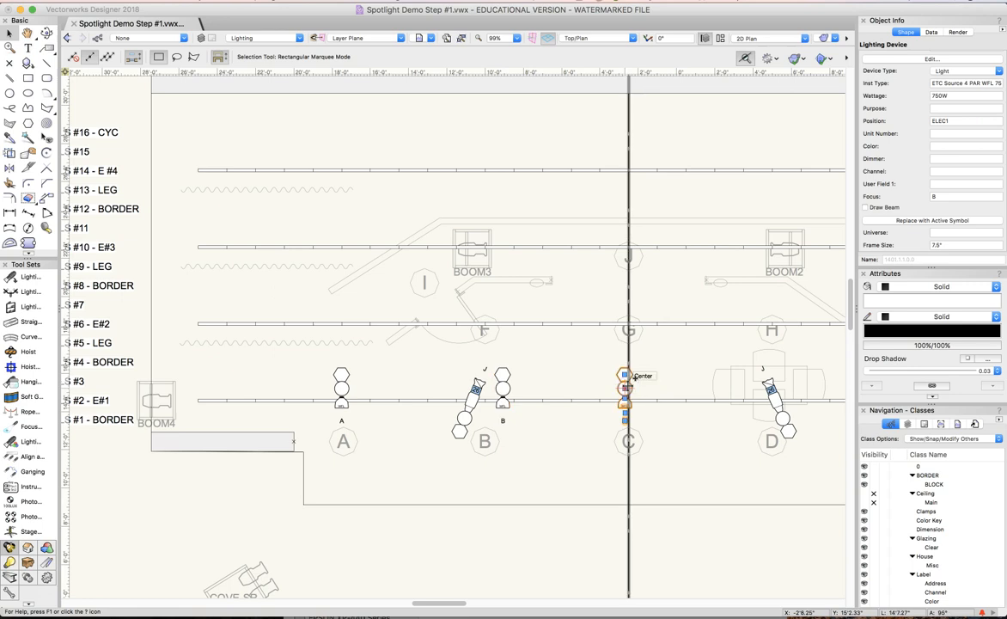
key(shift+Up)
key(shift+Right)
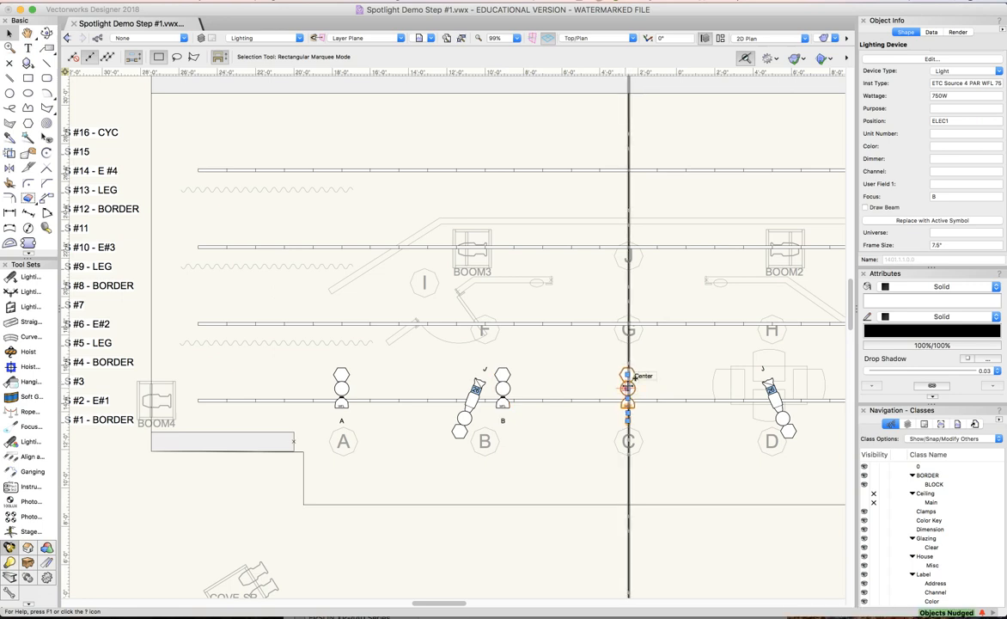
click(897, 197)
key(Return)
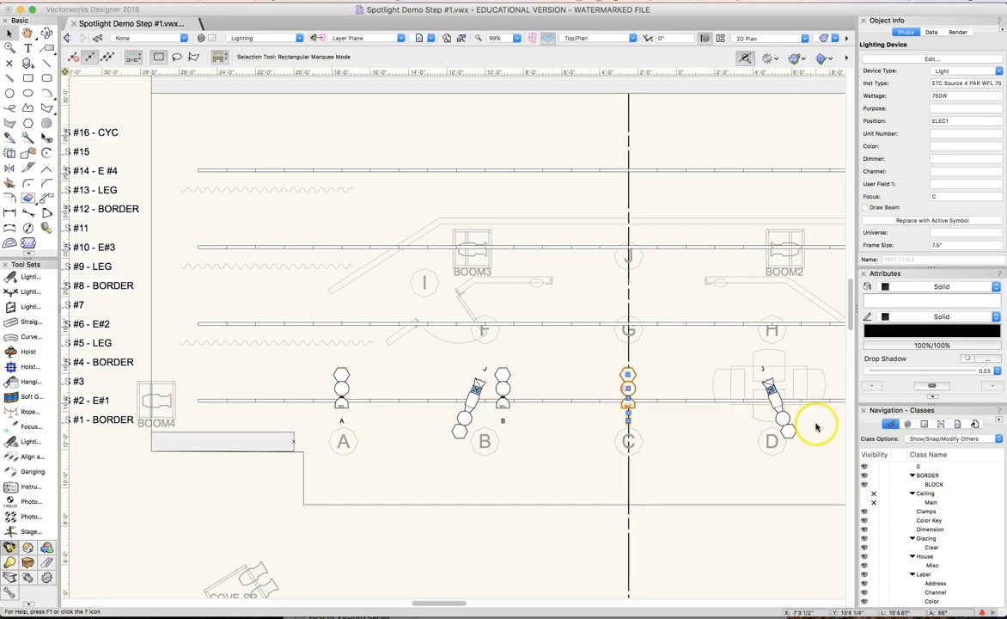
- Move the 26-degree fixture at area D slightly to the right along ELEC1
click(772, 400)
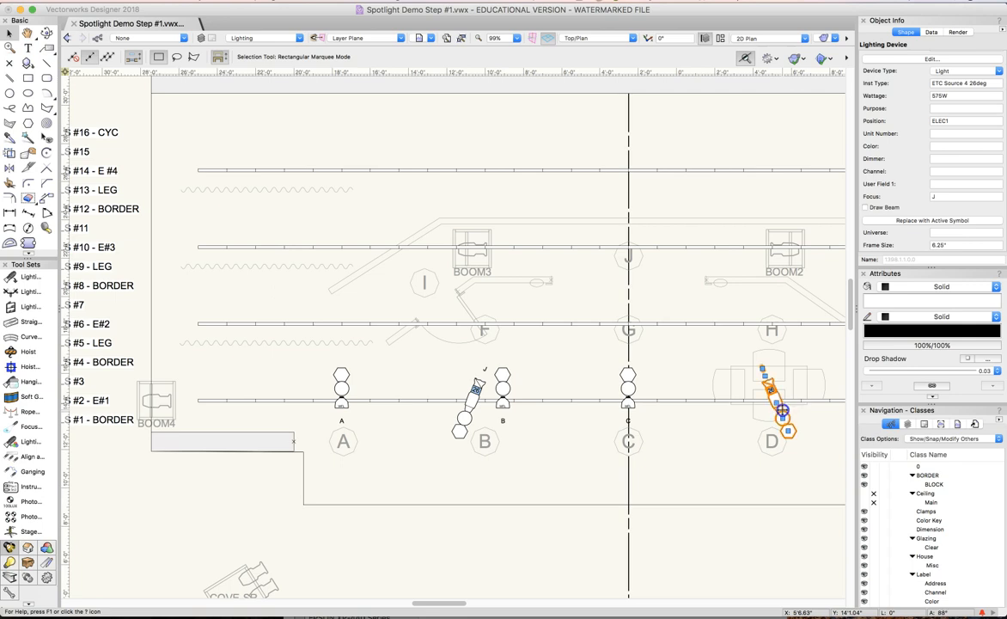
key(Delete)
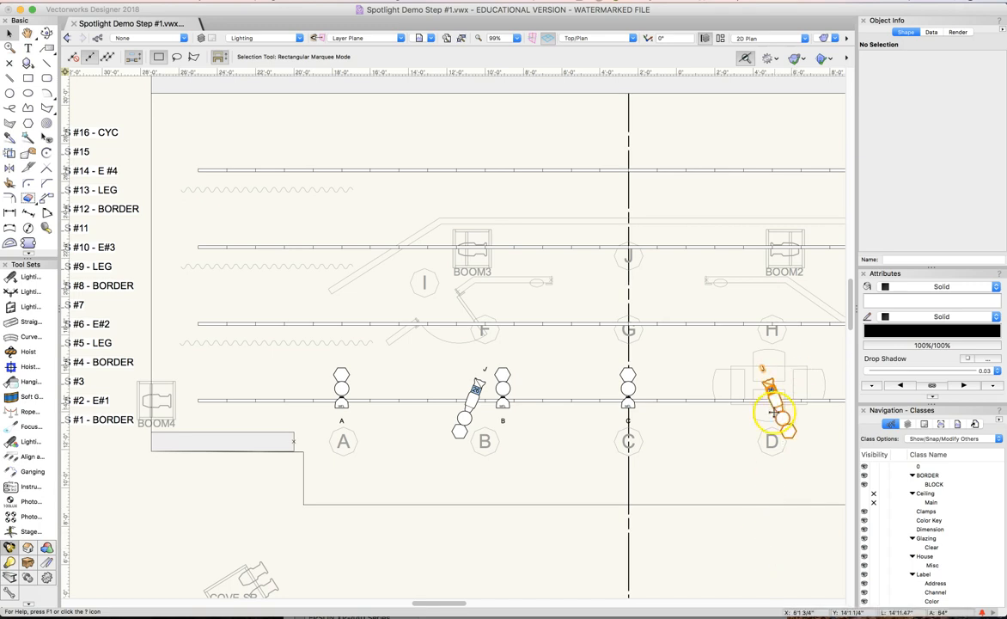
drag(785, 407, 794, 409)
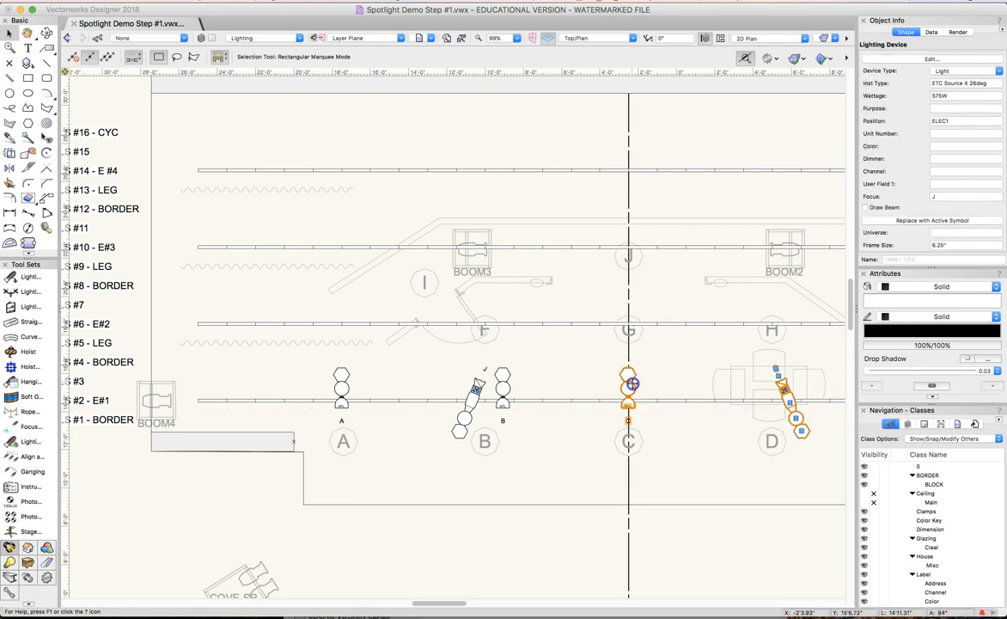
- Copy area C's PAR along ELEC1 to area D and nudge it right until it sits beside the 26-degree fixture
drag(630, 384, 755, 388)
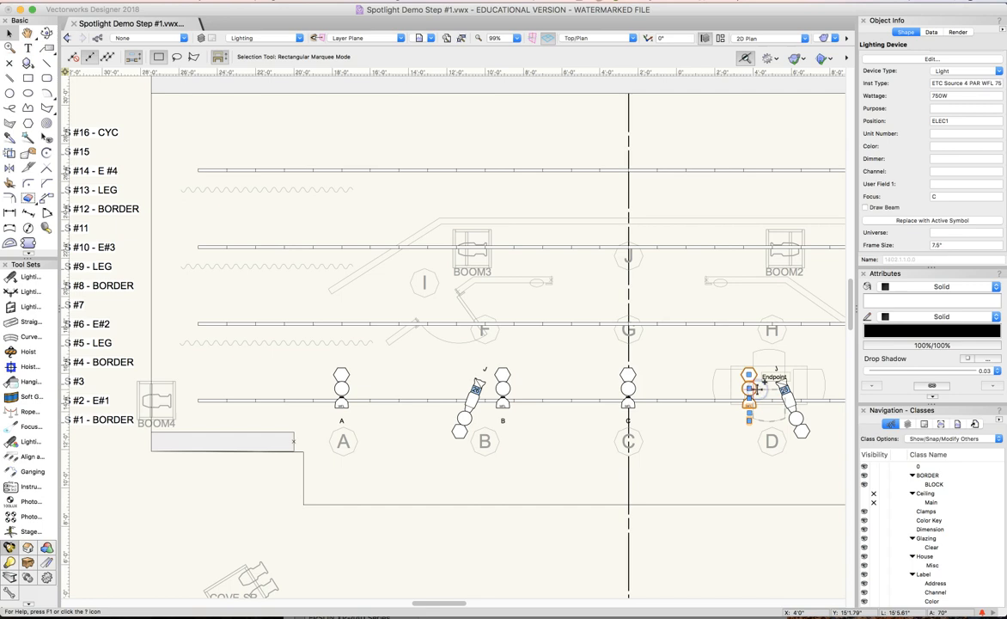
key(shift+Right)
key(shift+Right)
key(shift+Right)
key(shift+Right)
key(shift+Right)
key(shift+Right)
key(shift+Right)
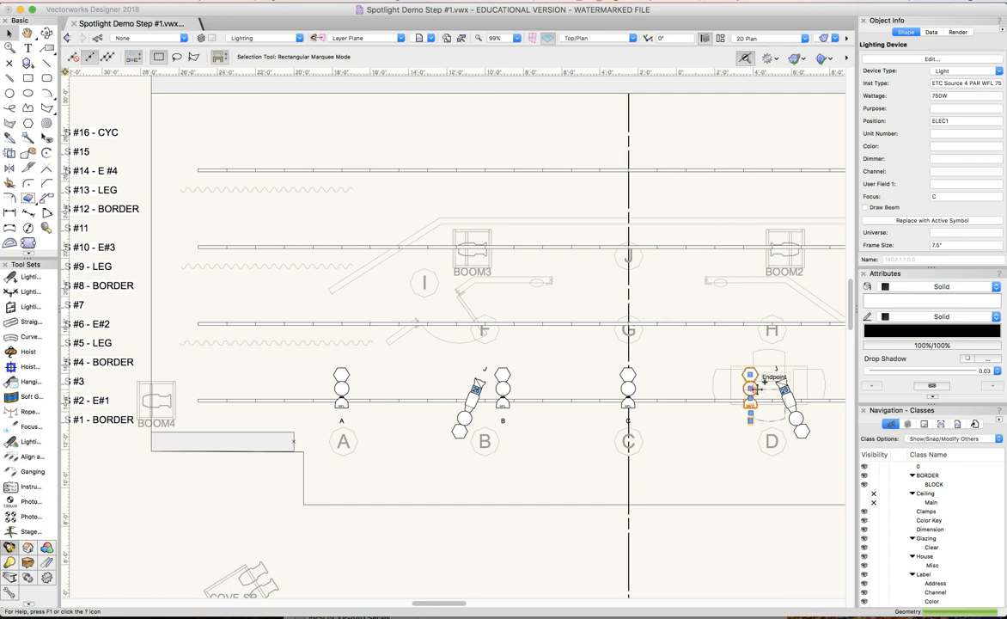
key(shift+Right)
key(shift+Right)
key(shift+Right)
key(shift+Right)
key(shift+Right)
key(shift+Right)
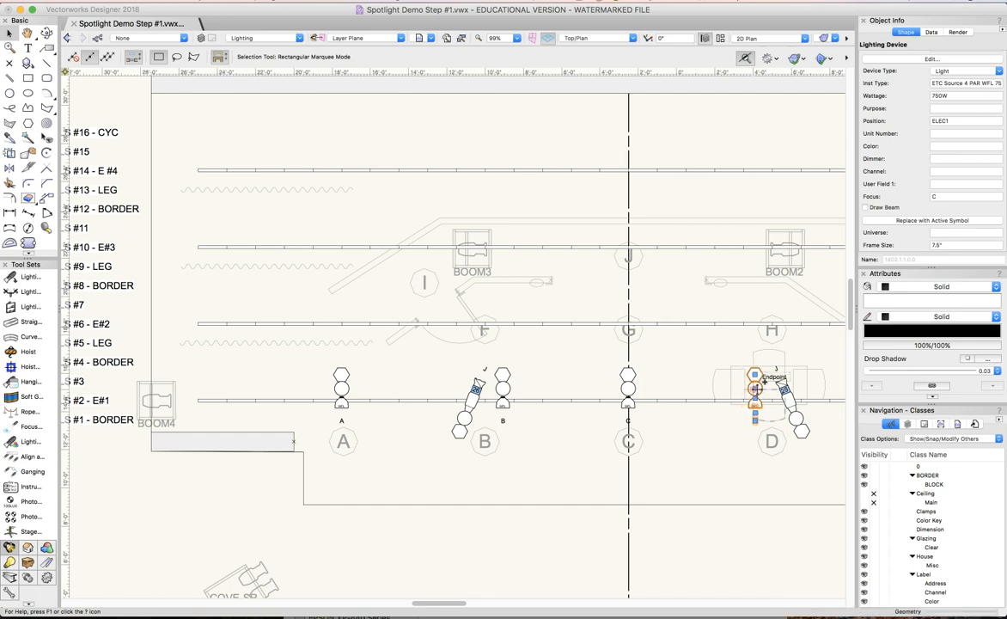
key(shift+Right)
key(shift+Right)
- Set the focus of the PAR copied to area D to D
click(935, 195)
text(C)
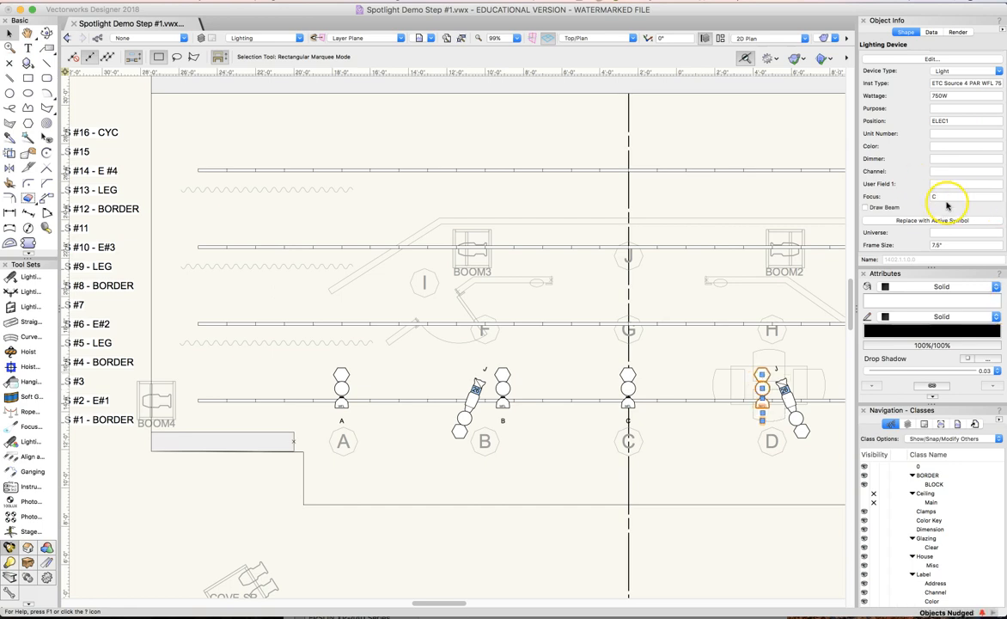
click(933, 195)
text(C)
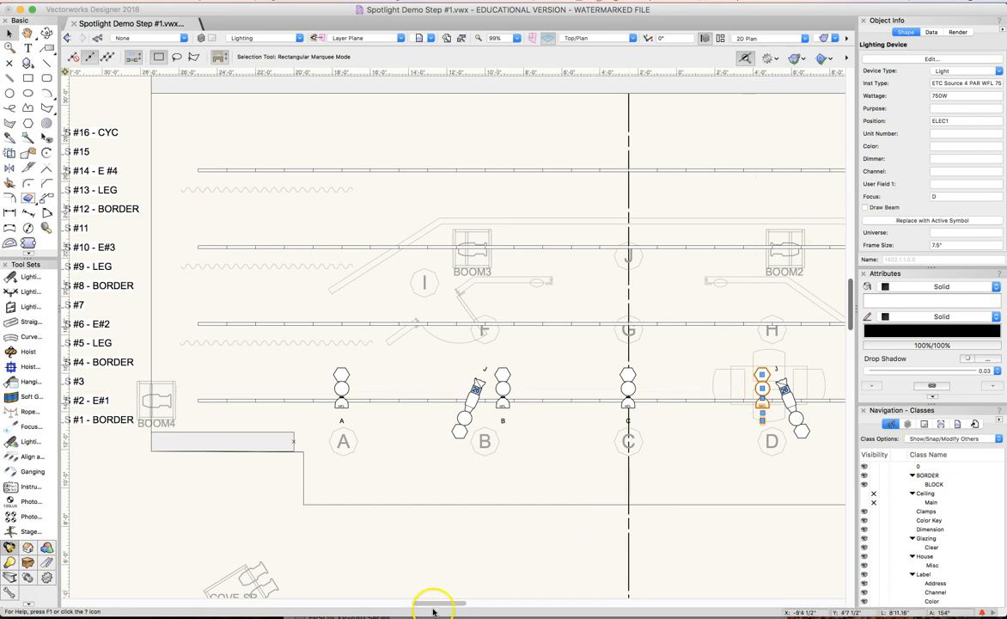
- Copy area D's PAR along ELEC1 to area E and set its focus to E
drag(441, 602, 459, 602)
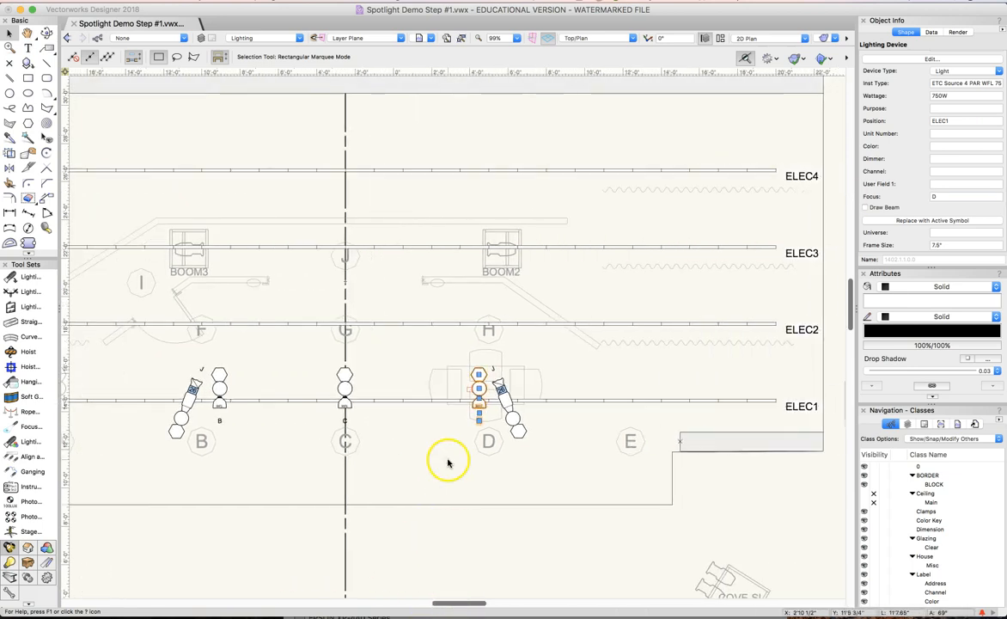
drag(480, 392, 627, 393)
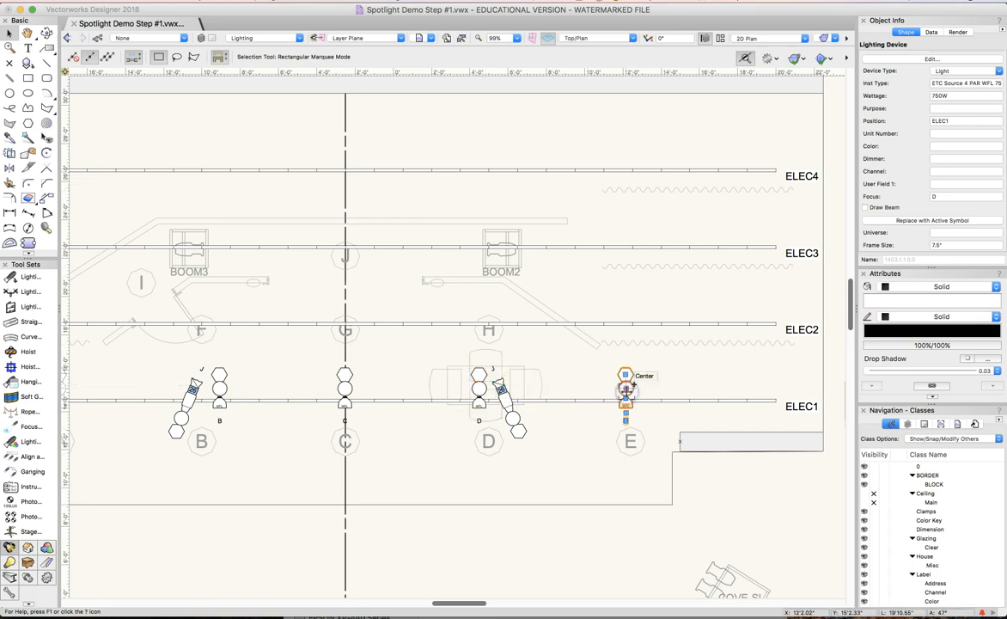
click(944, 197)
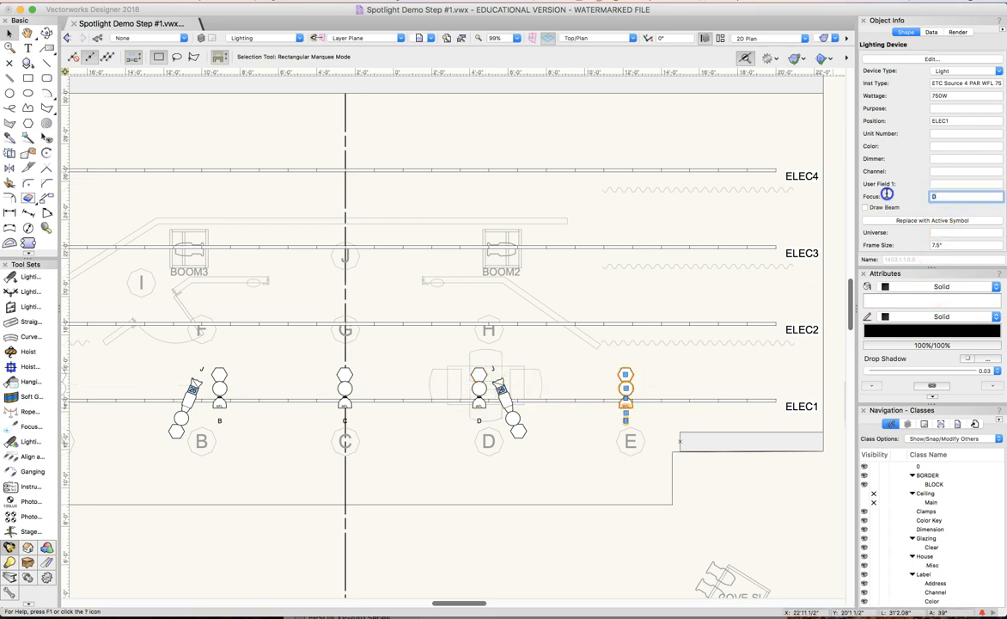
key(Return)
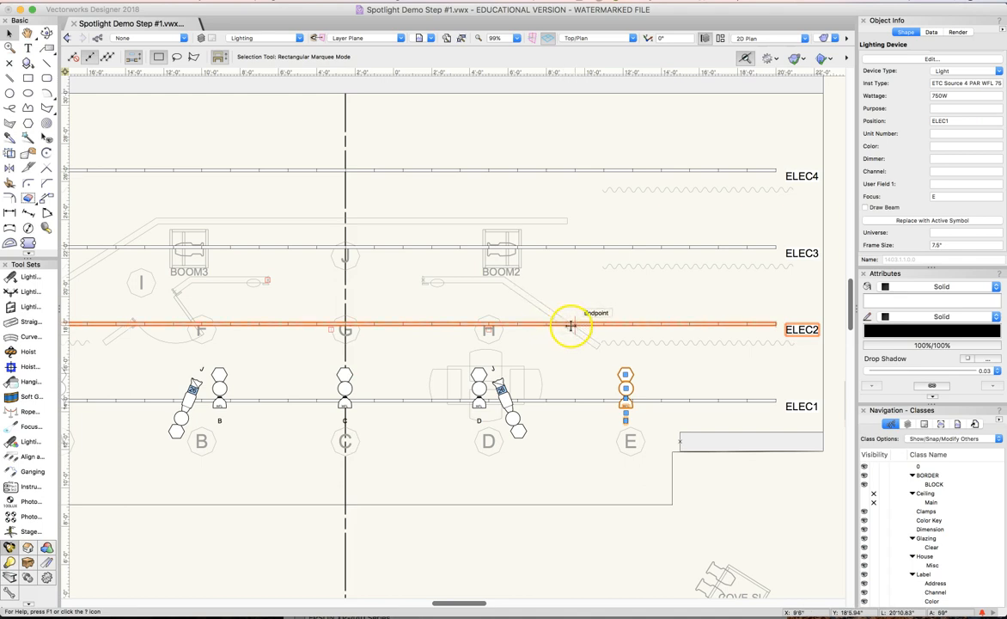
- Insert a Light Instr ETC Source 4 50deg on ELEC2, about 9'6" to the right of the centre line
click(12, 277)
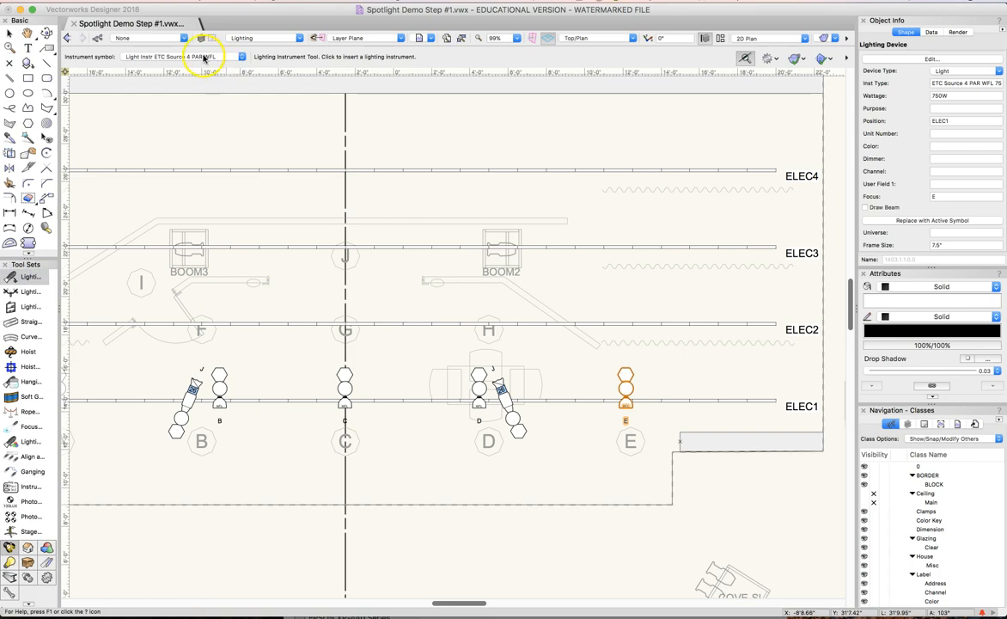
click(205, 57)
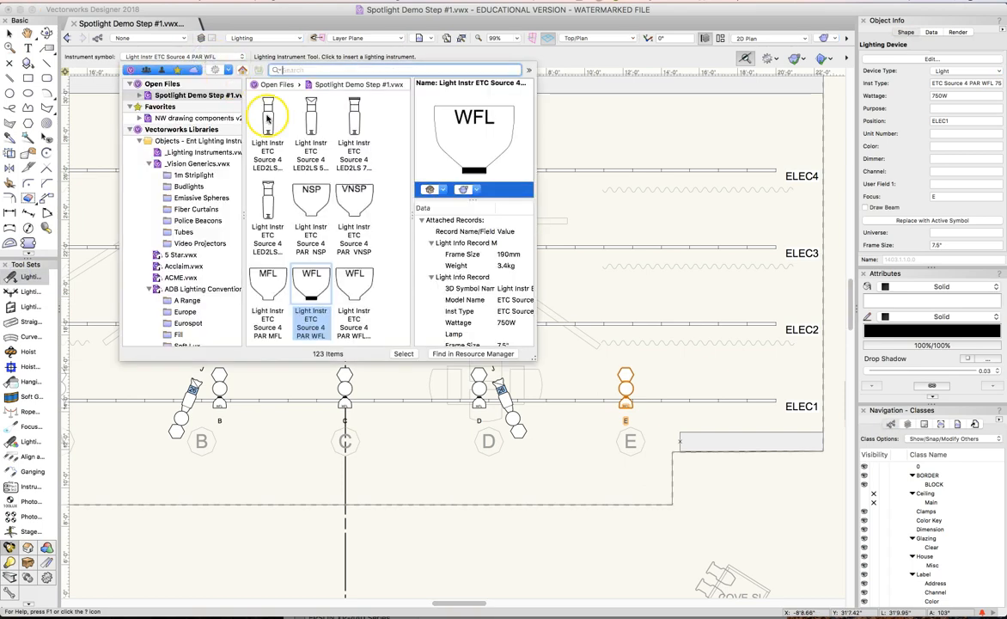
scroll(296, 194, down, 10)
double_click(307, 213)
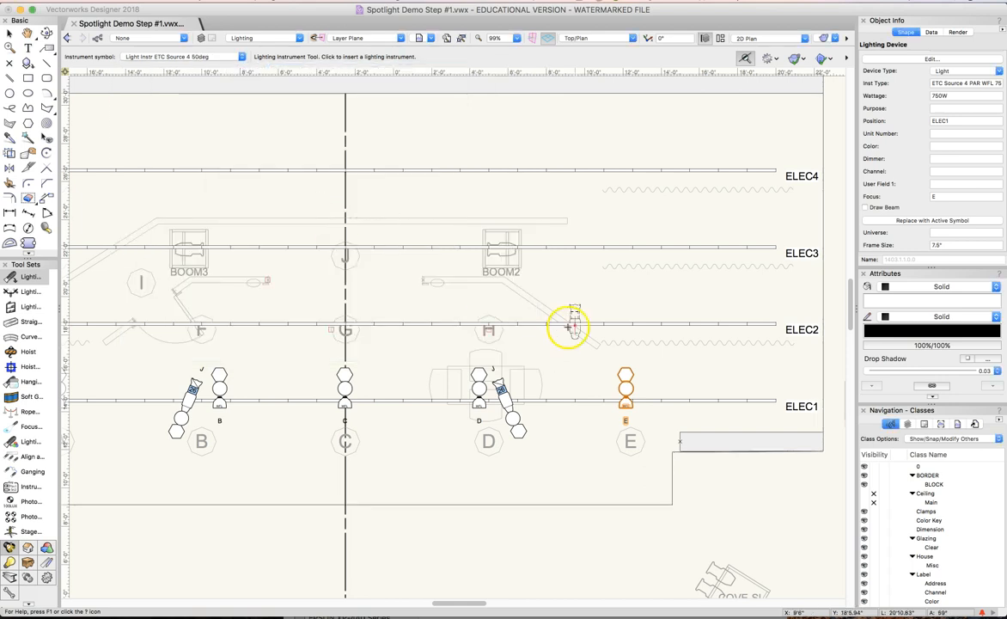
click(567, 323)
- Set the label legend of the 50-degree fixture on ELEC2 to NW Legend Gen
scroll(966, 229, down, 15)
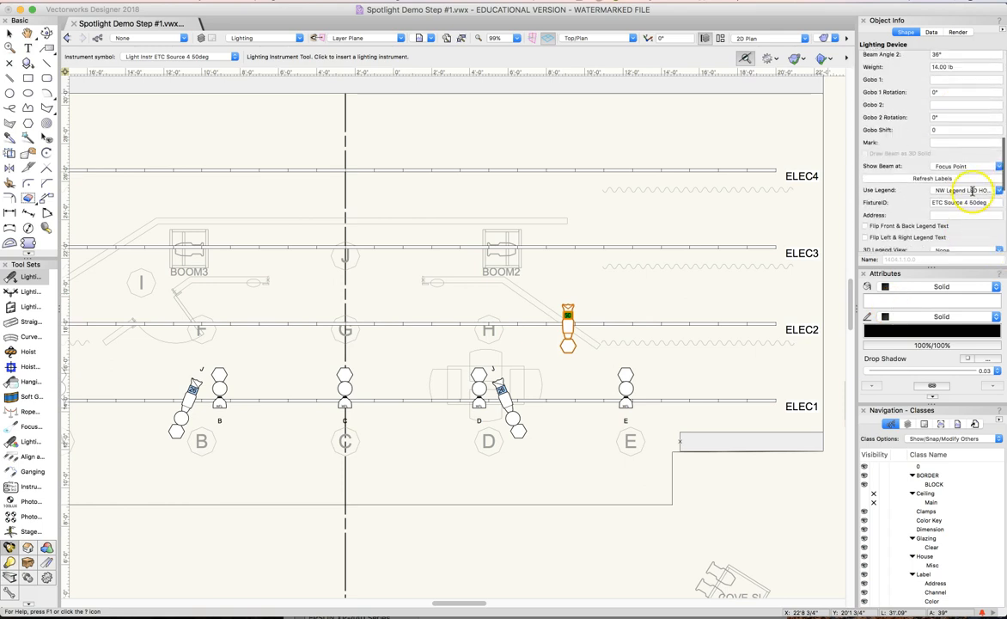
scroll(971, 190, down, 6)
scroll(984, 137, up, 3)
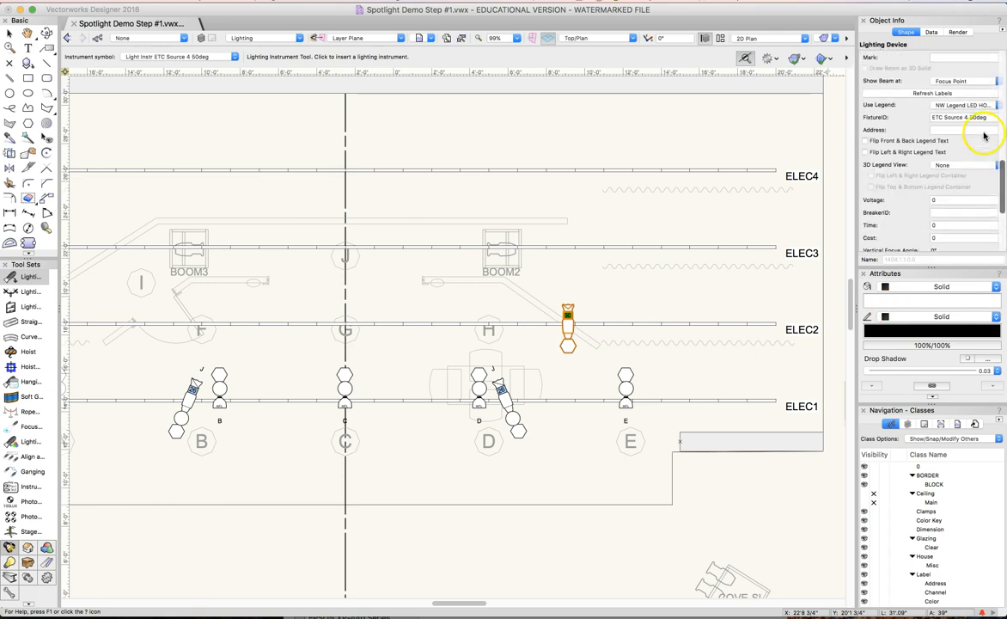
scroll(984, 129, up, 1)
click(989, 114)
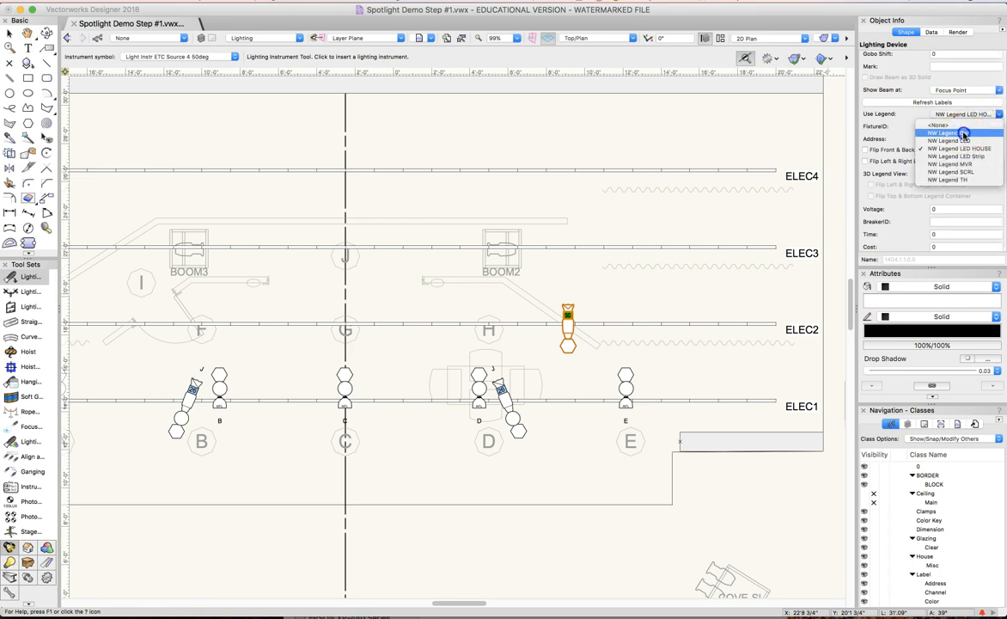
click(881, 130)
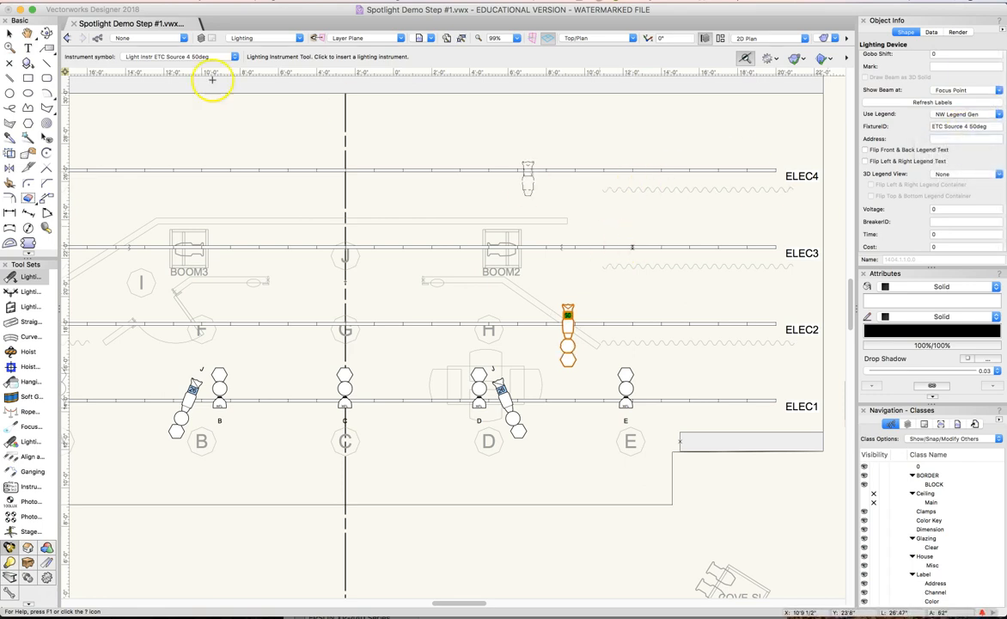
- Rotate the 50-degree fixture about its insertion point to aim diagonally downstage toward area D, and return to the Selection tool
click(46, 152)
click(567, 317)
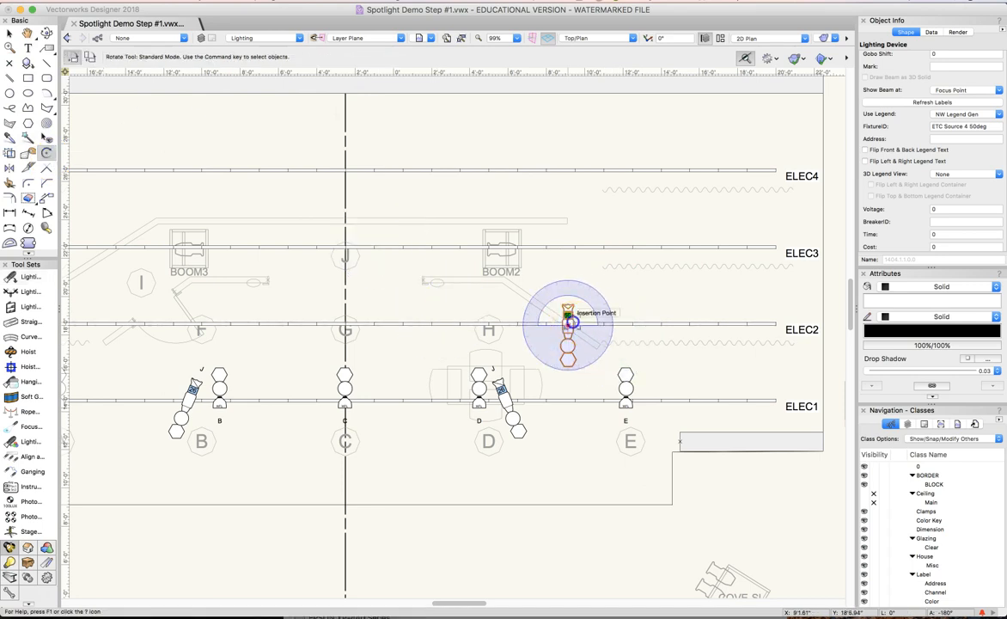
click(566, 216)
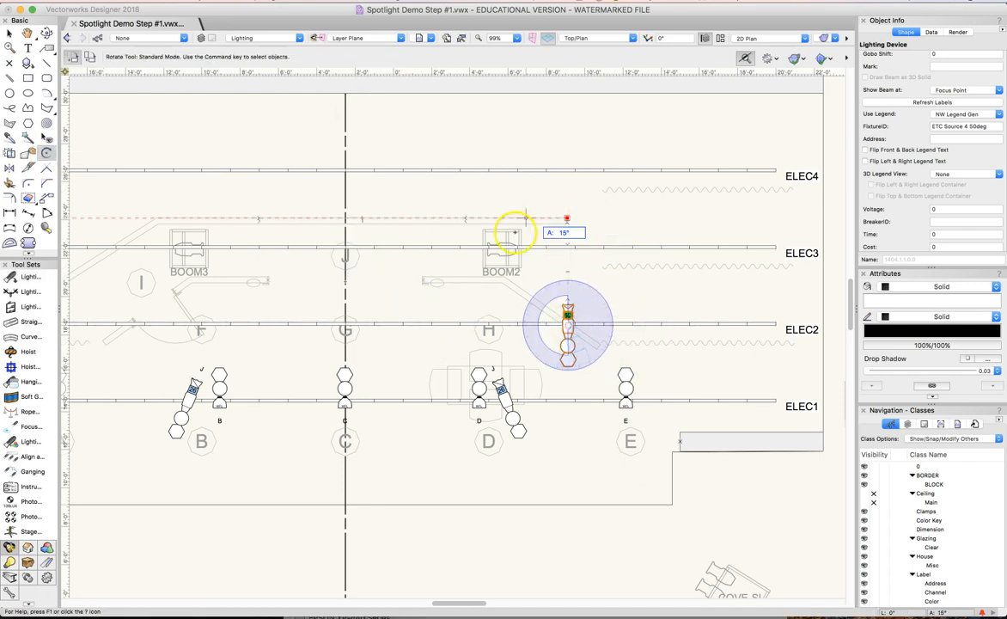
click(533, 393)
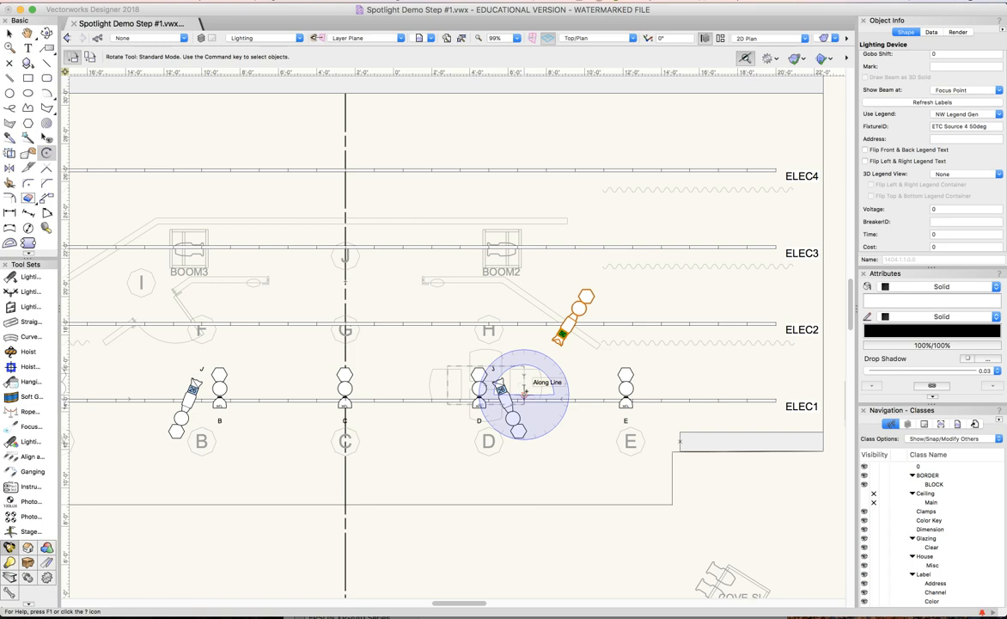
click(9, 33)
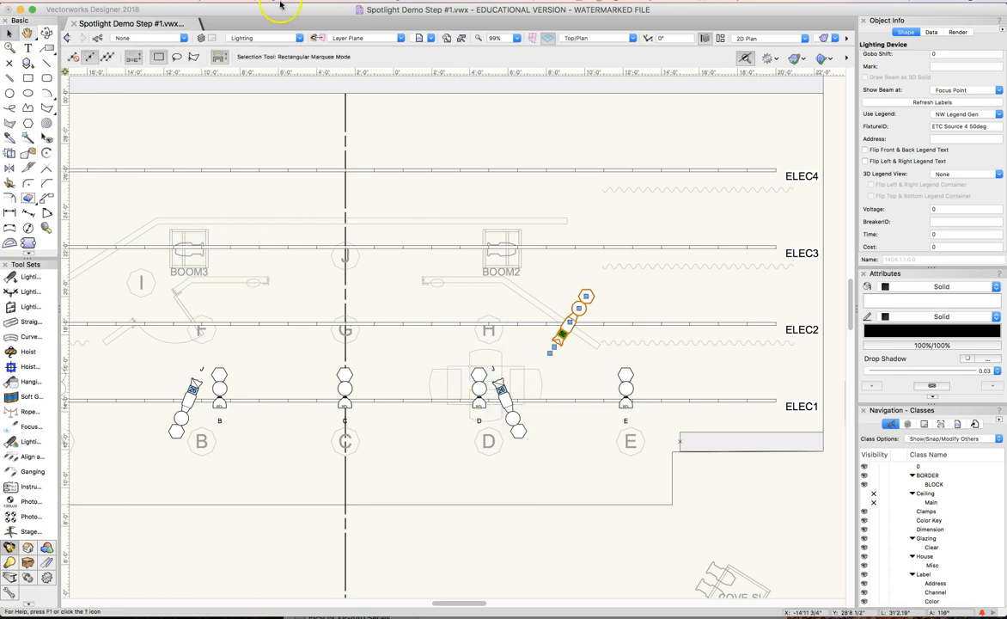
- Set the focus of the 50-degree fixture on ELEC2 to H and turn on Draw Beam for it
scroll(942, 192, up, 5)
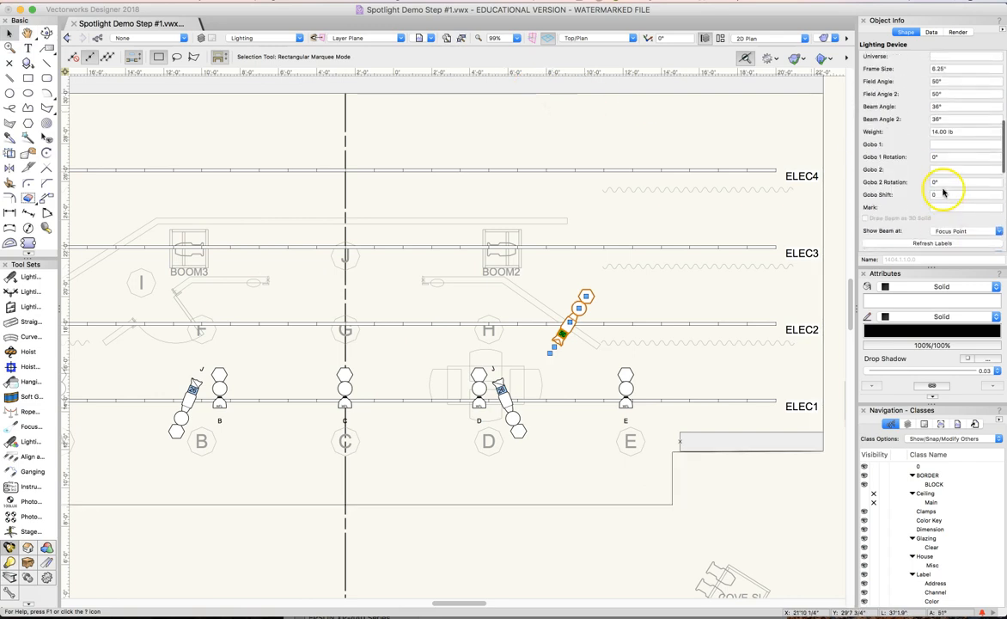
scroll(945, 194, up, 5)
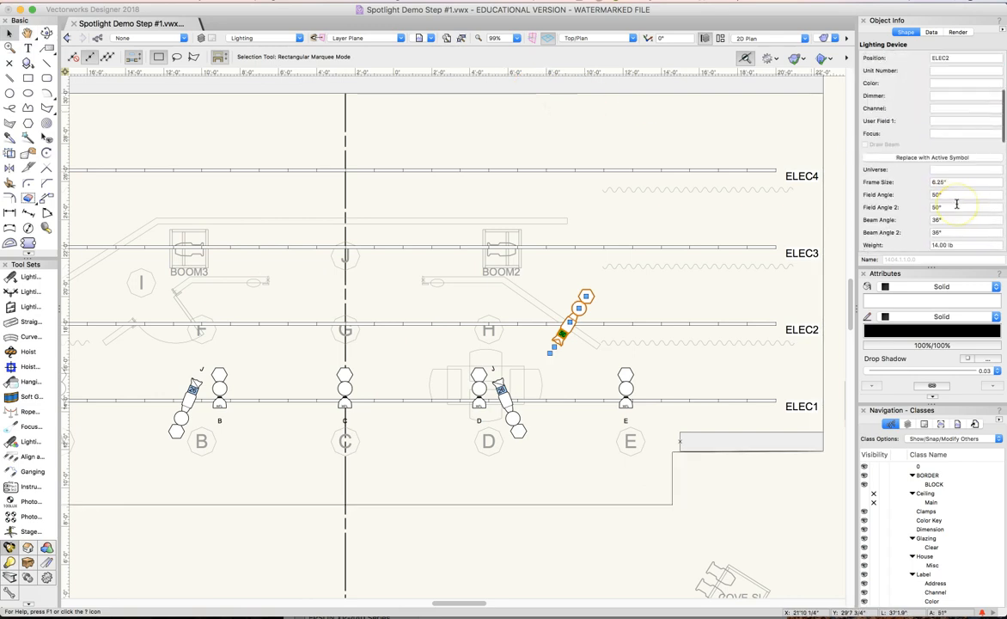
click(942, 135)
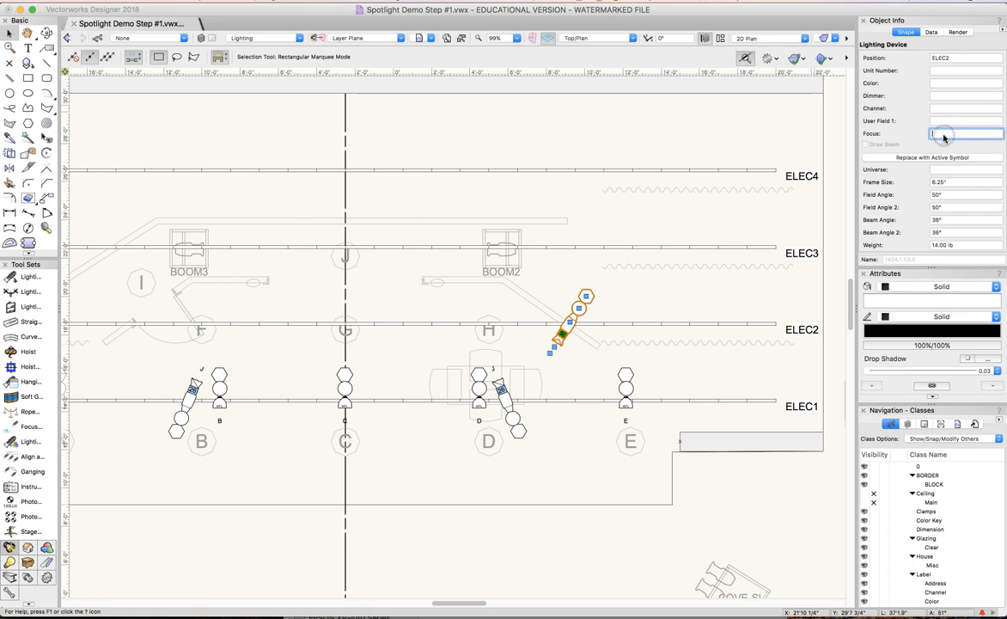
text(H)
click(865, 146)
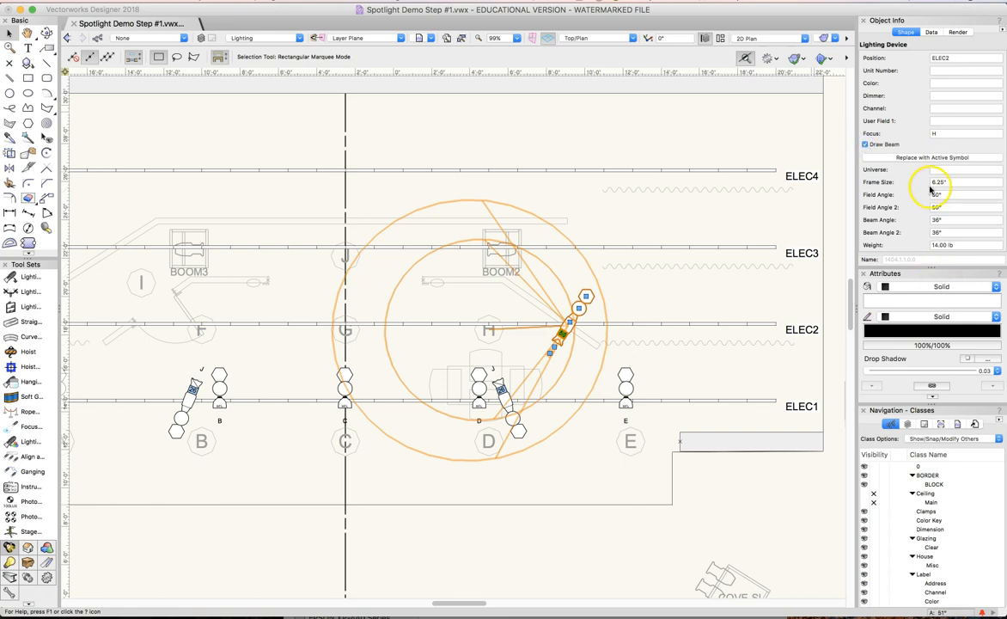
- Replace the H-focused fixture on ELEC2 with the Light Instr ETC Source 4 36deg symbol
click(927, 158)
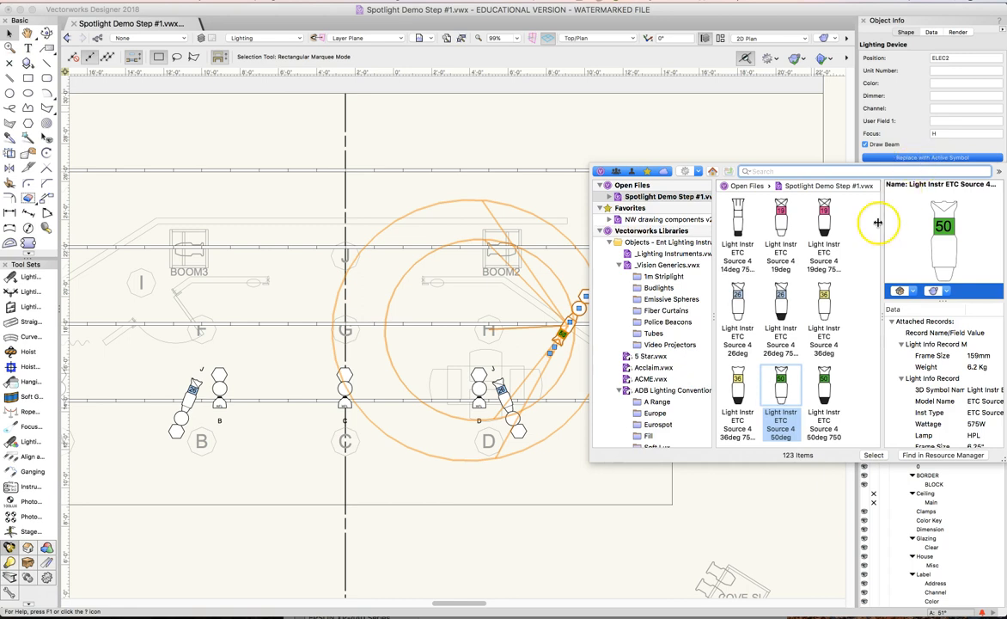
double_click(825, 298)
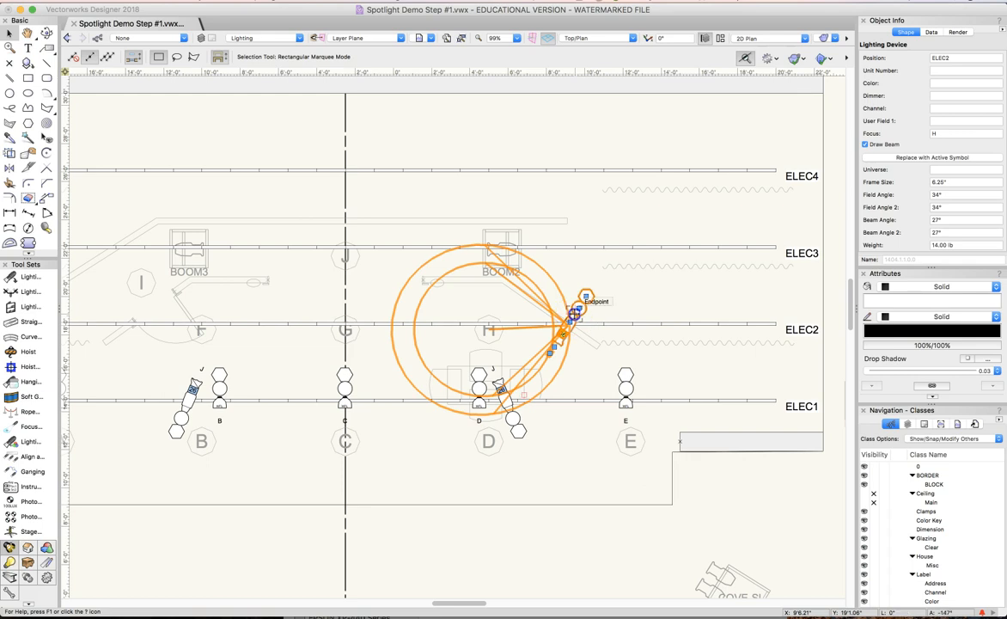
- Copy the 36-degree fixture about 2'6" along ELEC2 toward the centre line and set the copy's focus to G
drag(574, 312, 524, 320)
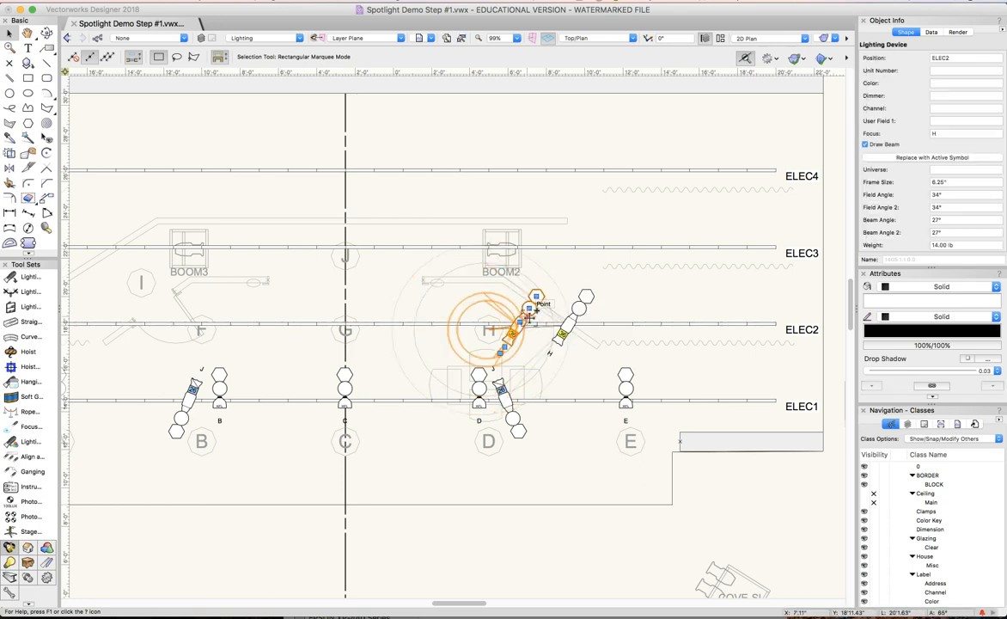
click(945, 133)
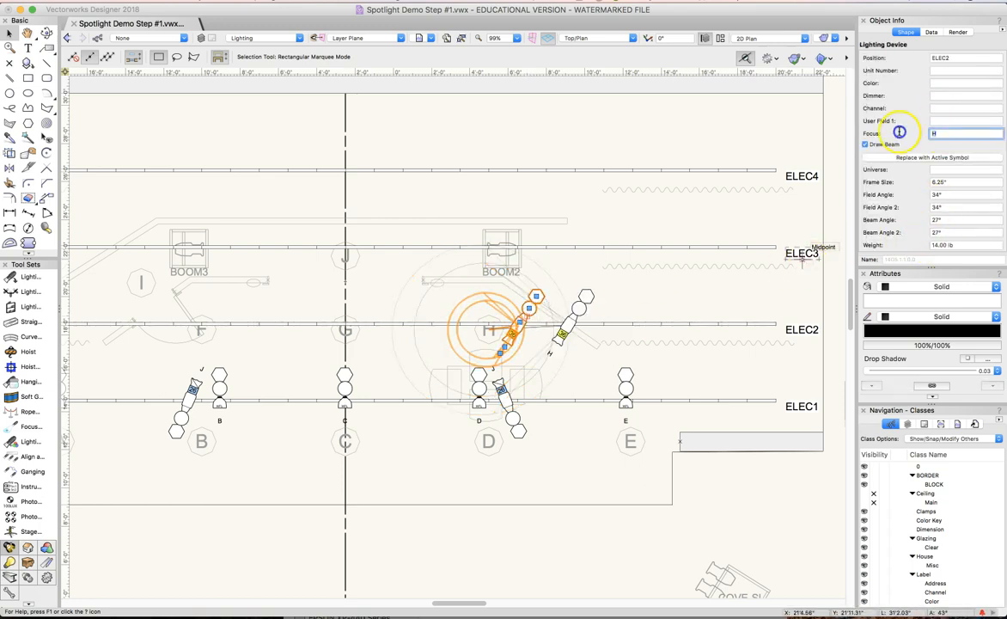
text(G)
key(Return)
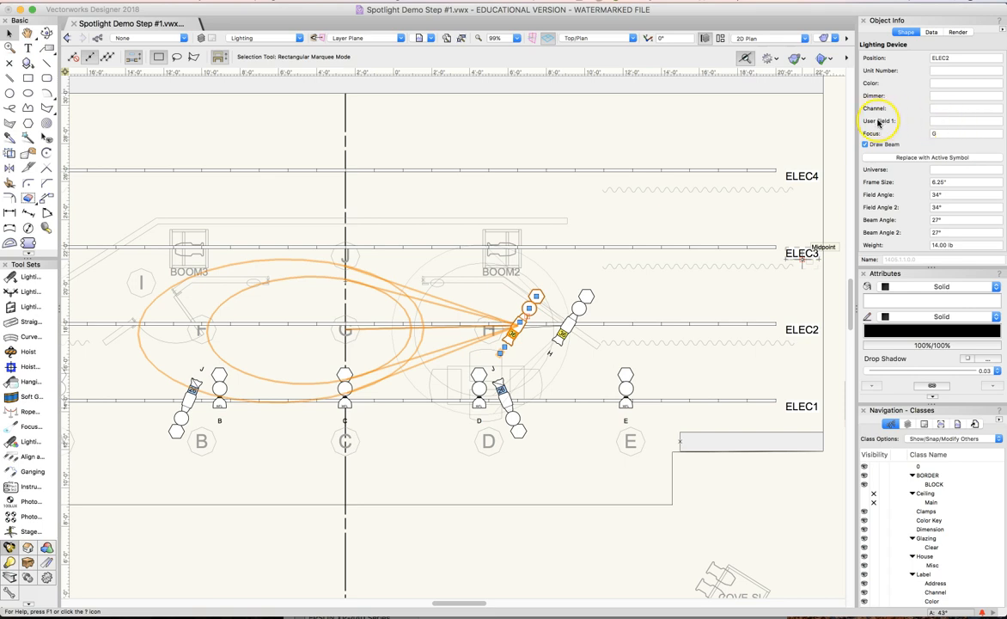
- Copy the G-focused fixture about 4'4" along ELEC2 toward the centre line and set the copy's focus to F
click(525, 317)
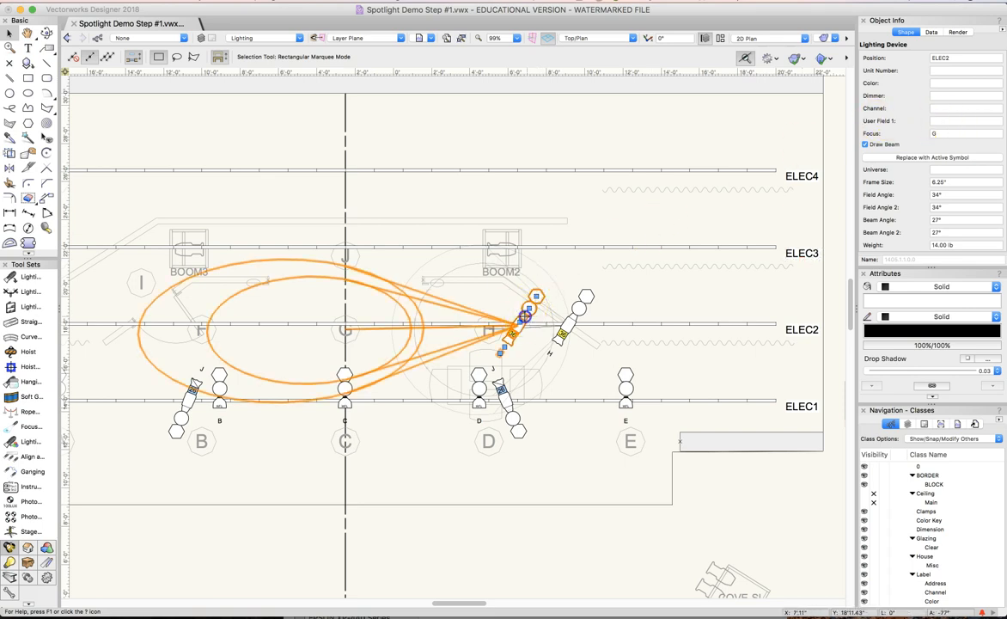
drag(525, 317, 442, 320)
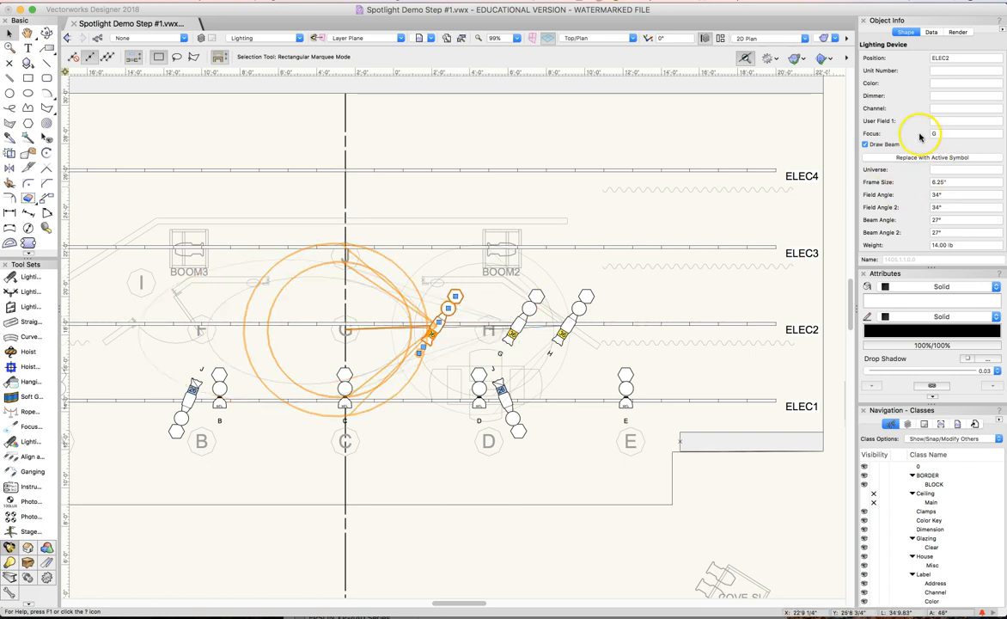
click(949, 134)
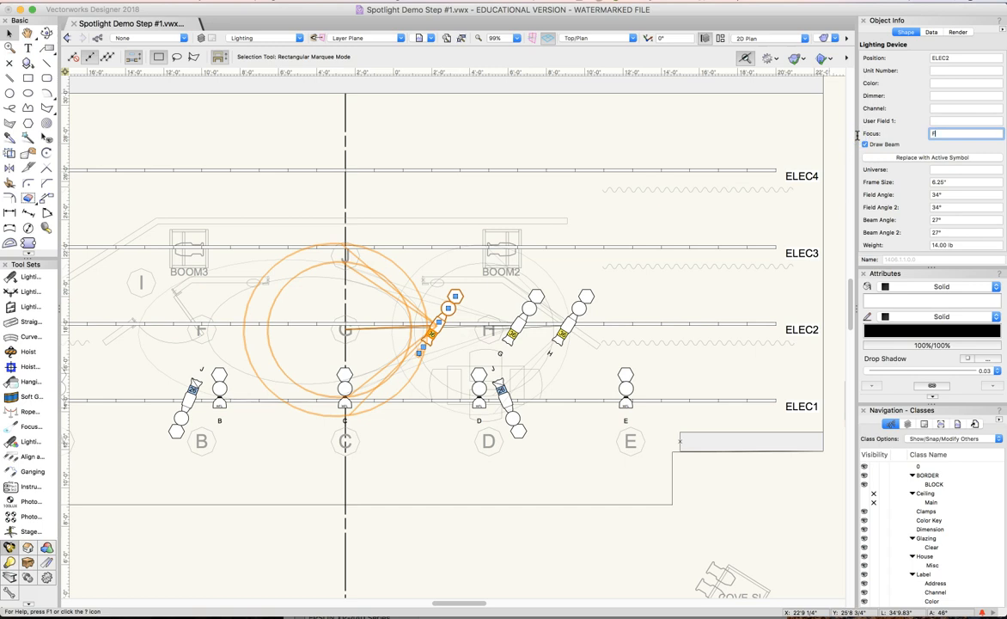
key(Return)
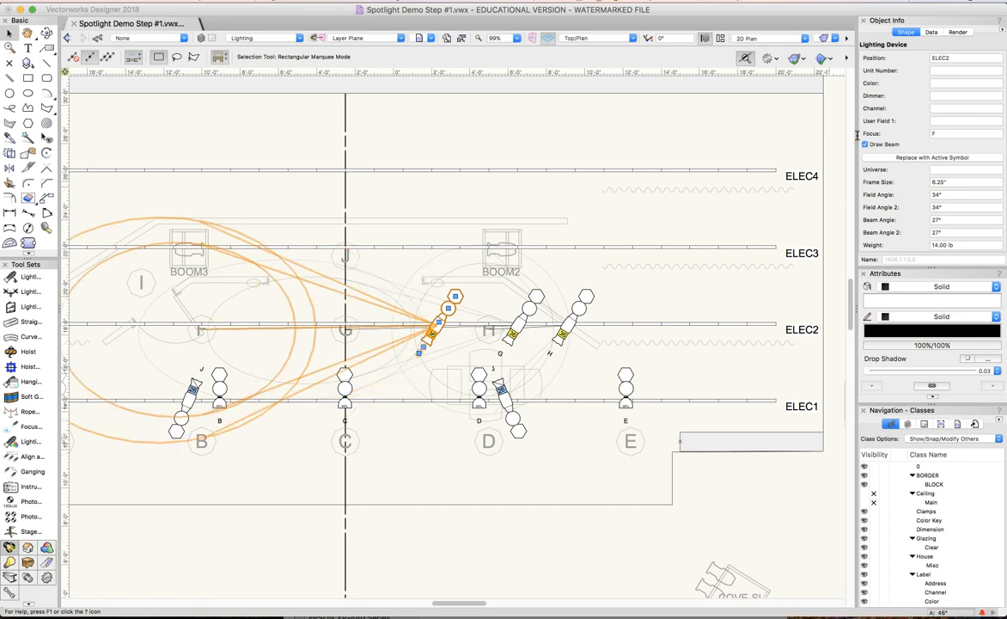
- Replace the F-focused fixture on ELEC2 with the Light Instr ETC Source 4 26deg symbol
click(944, 158)
key(Escape)
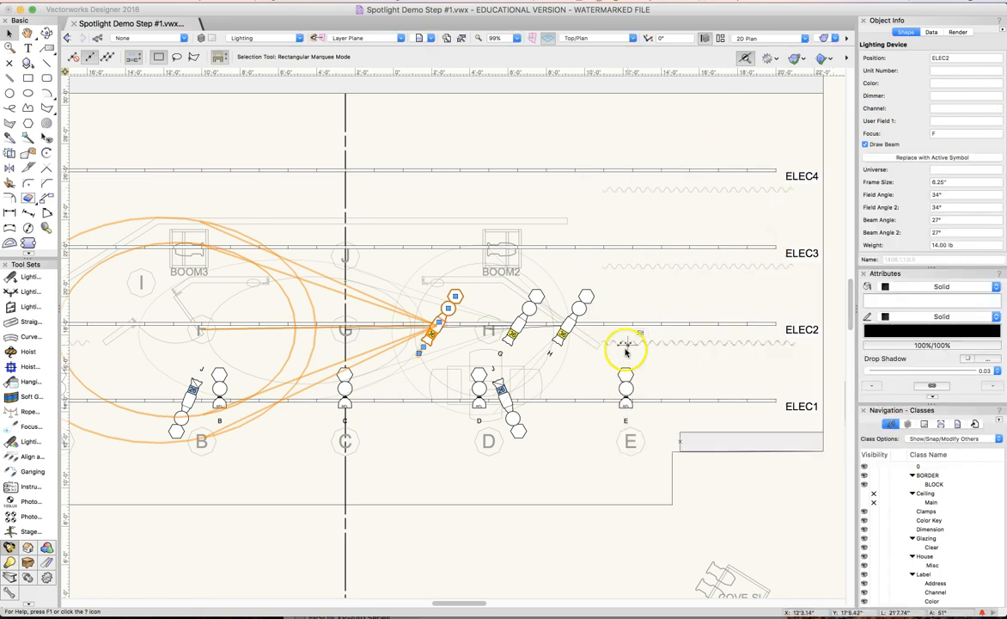
click(903, 160)
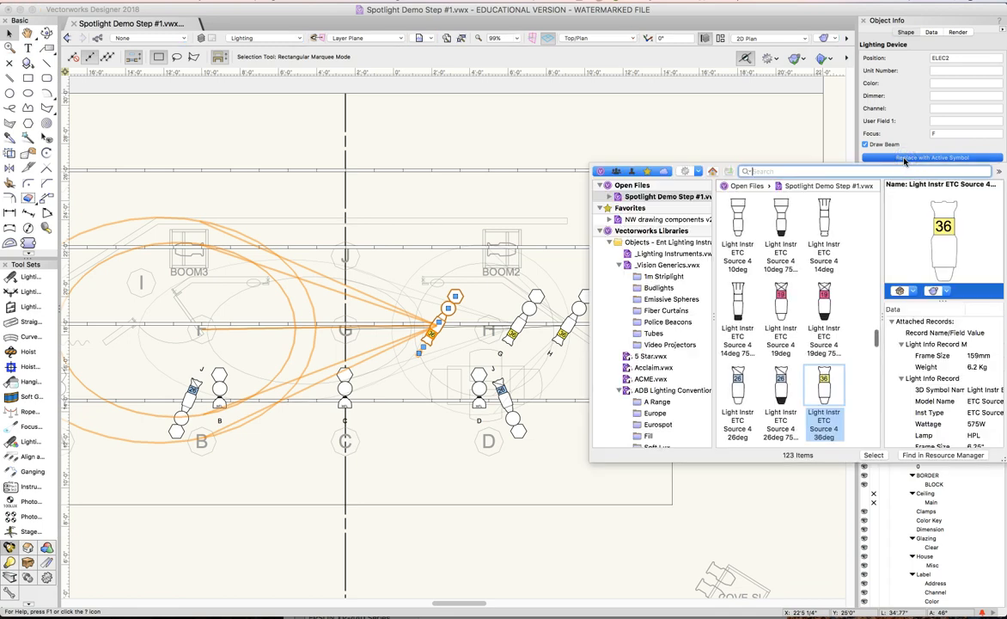
double_click(737, 390)
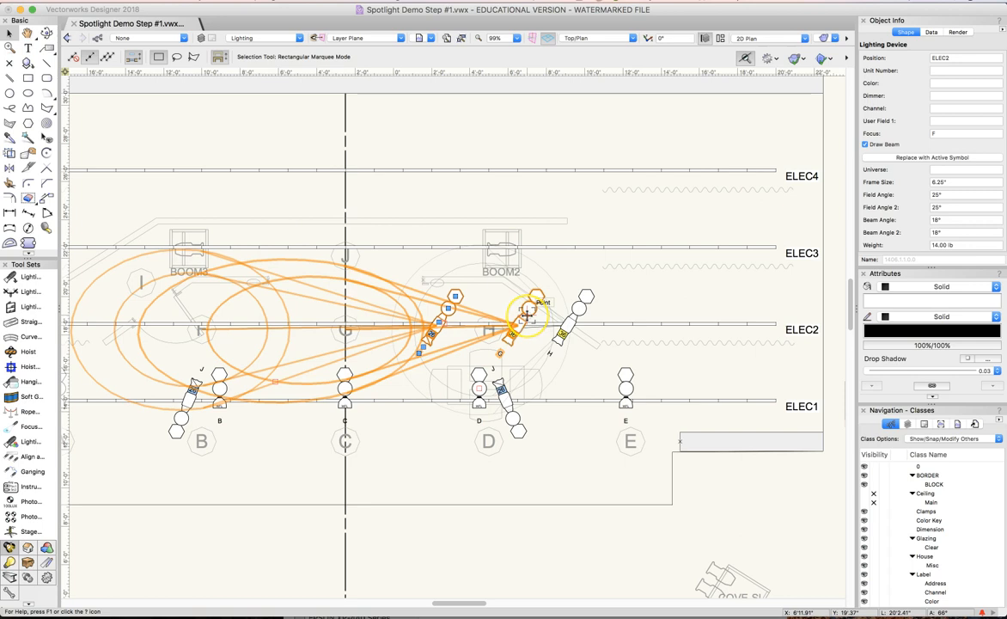
- Turn off Draw Beam for the three ELEC2 fixtures together and mirror duplicates of them across the vertical centre line
drag(526, 311, 580, 311)
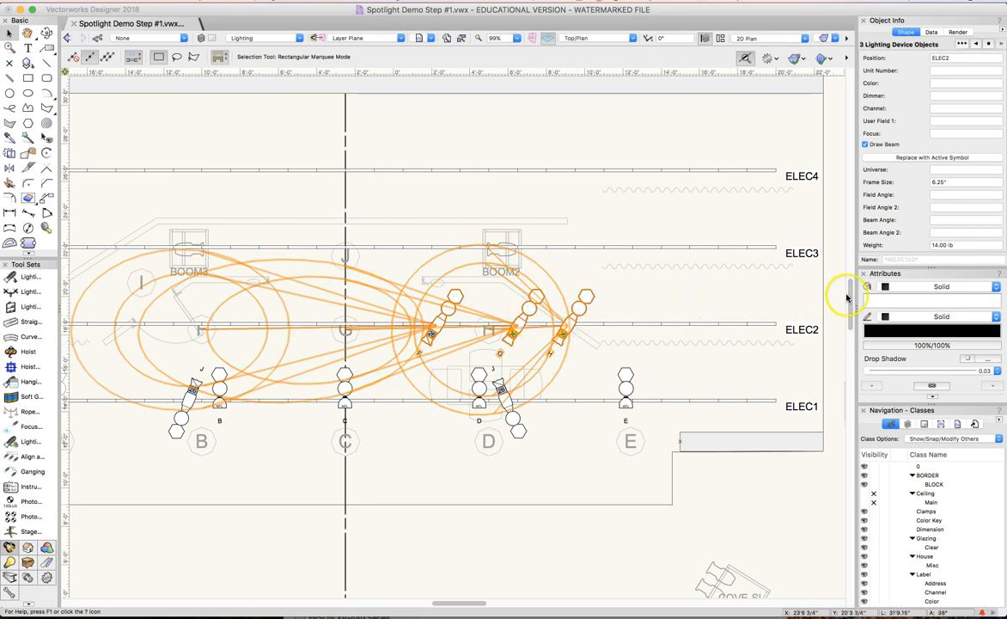
click(865, 145)
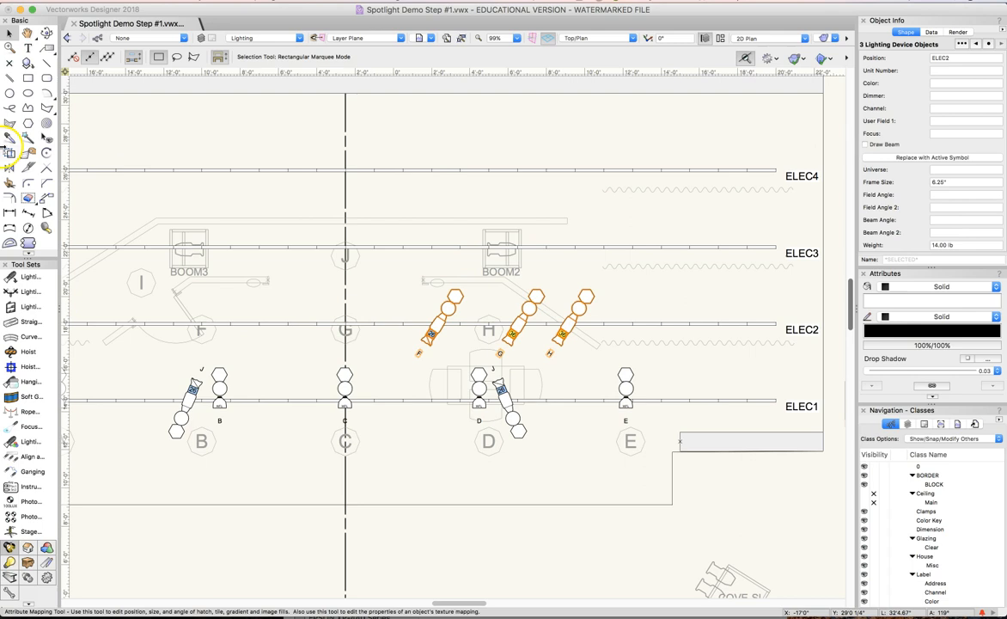
click(8, 170)
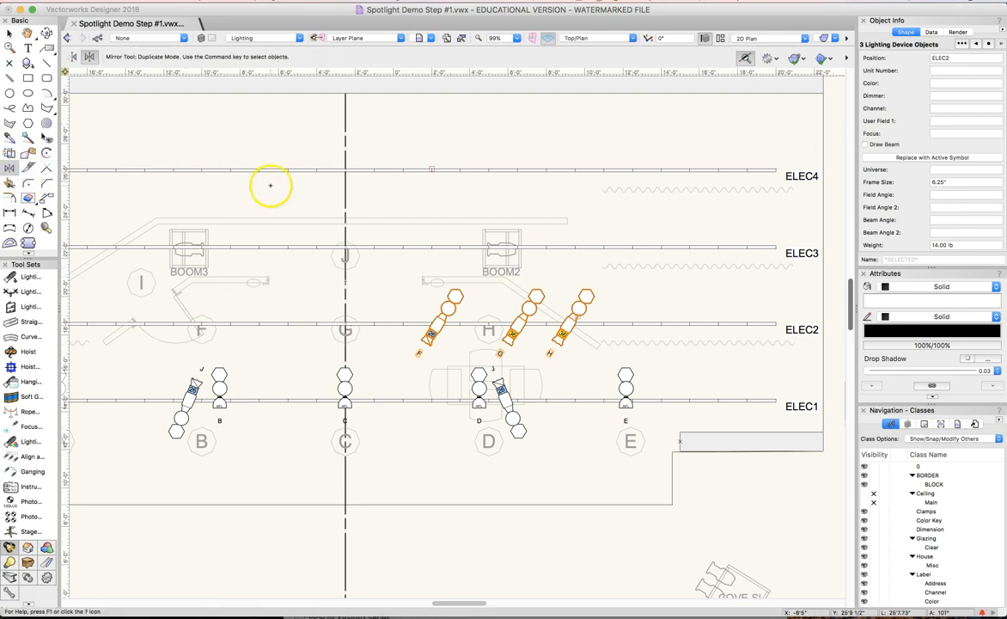
click(346, 188)
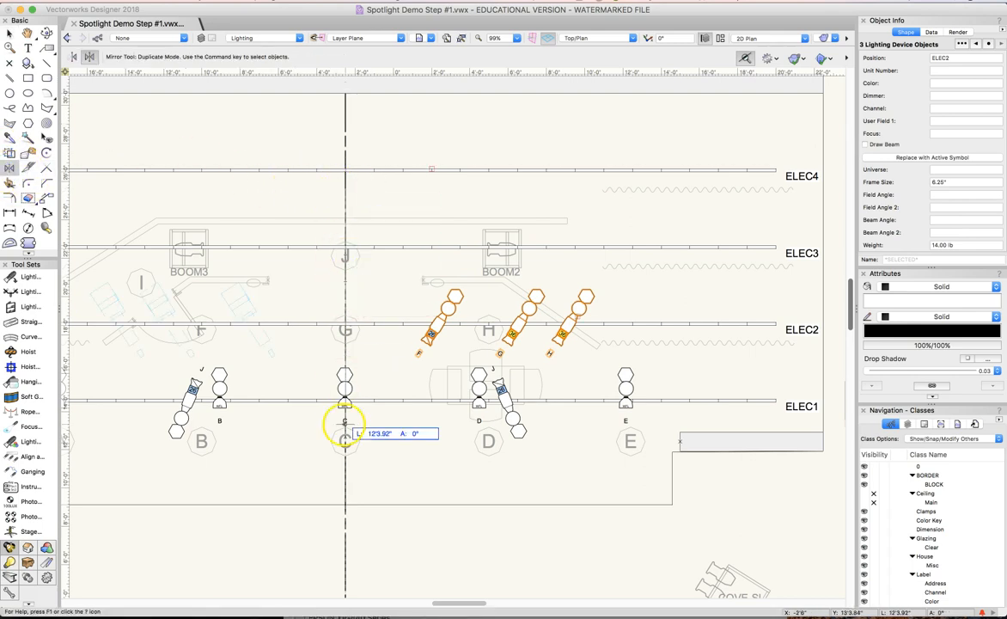
click(342, 490)
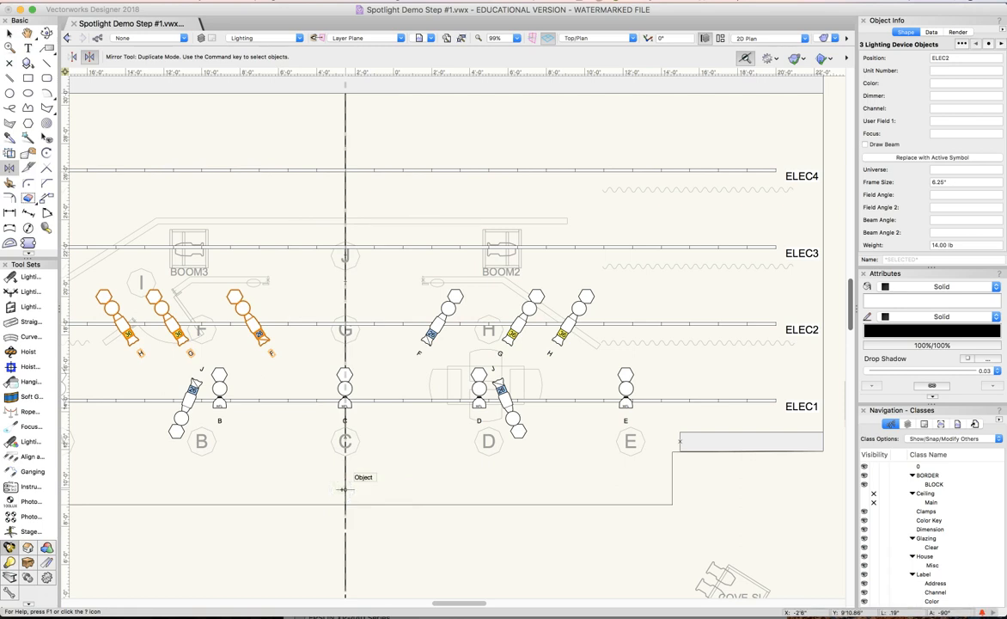
click(10, 36)
click(184, 108)
- Change the focus of the mirrored 26-degree fixture on ELEC2 to H and of the outermost mirrored fixture to F
click(262, 338)
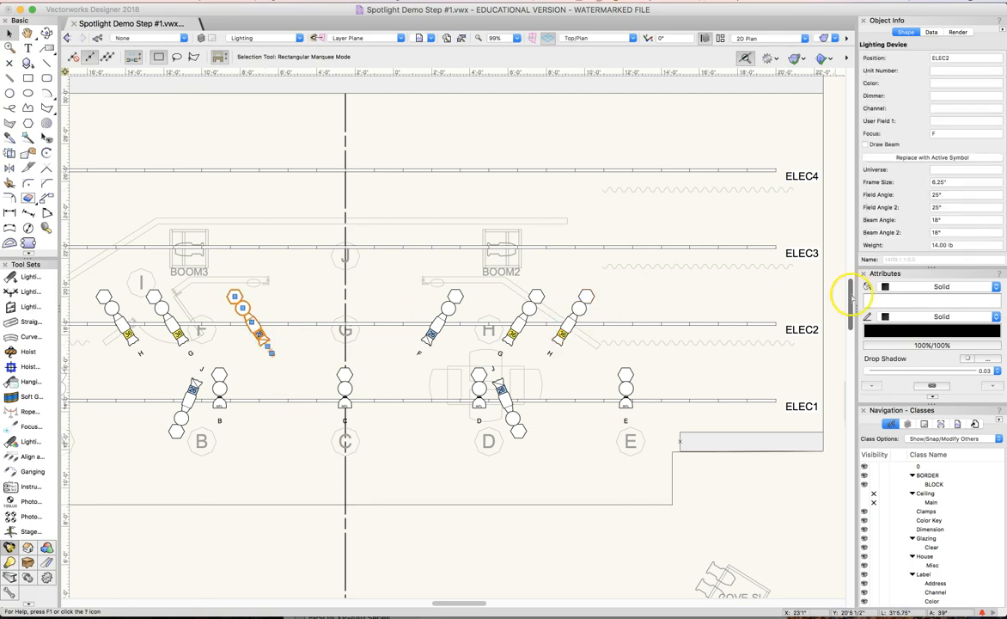
click(939, 136)
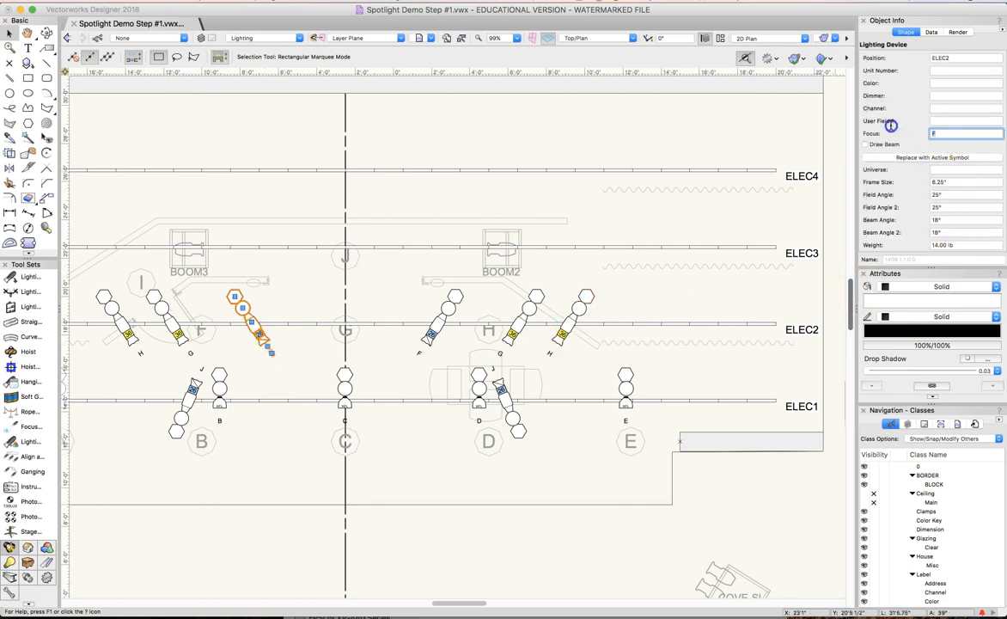
key(Return)
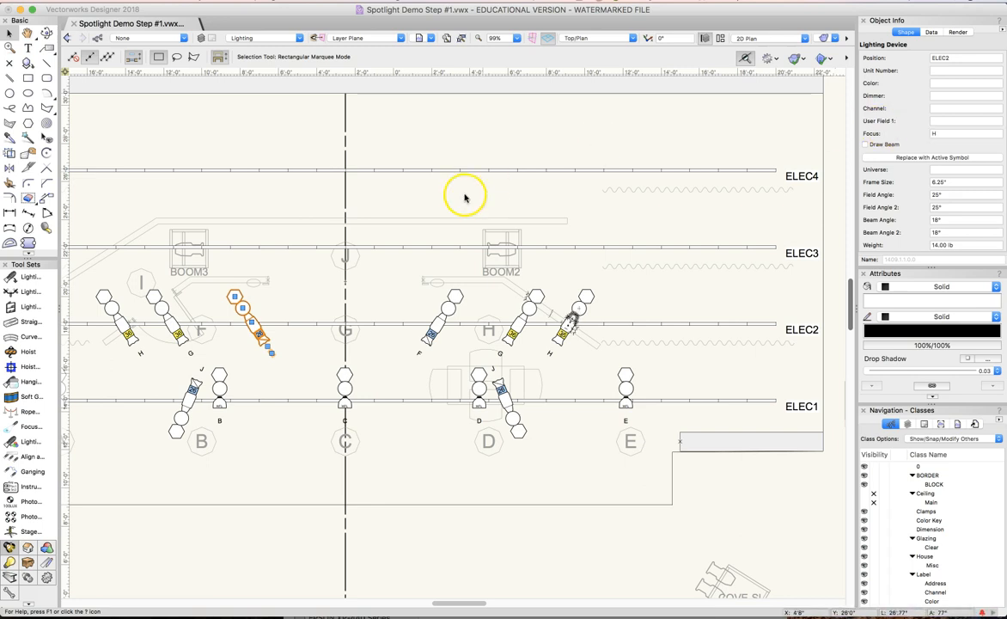
click(120, 320)
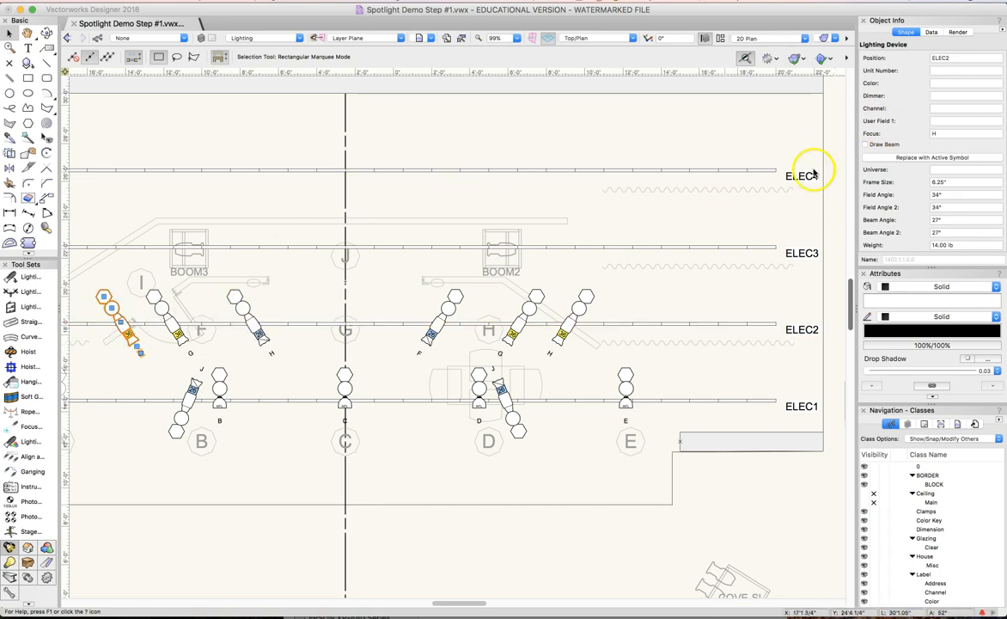
click(945, 136)
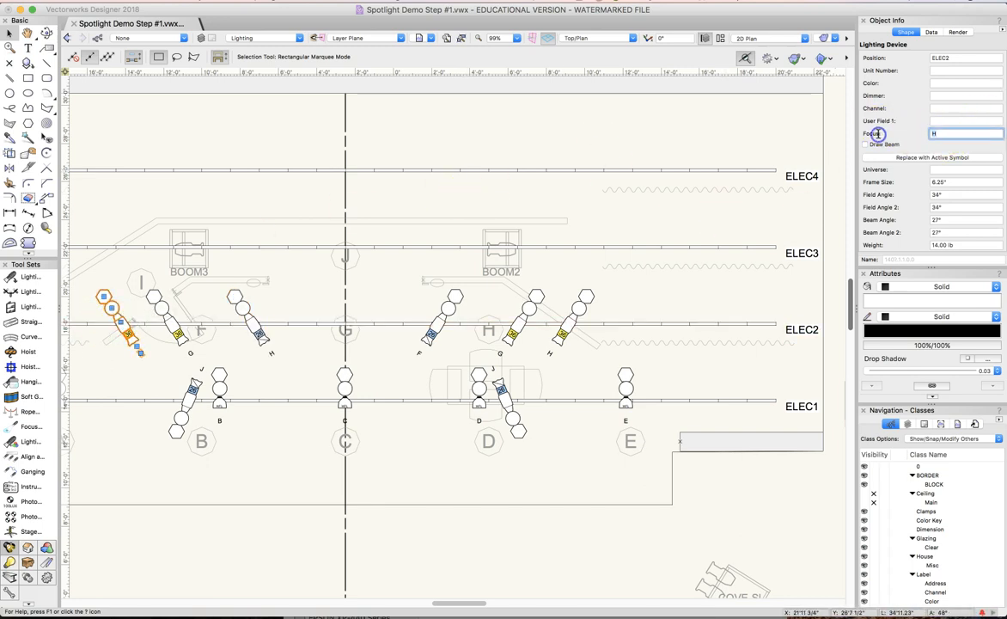
key(Return)
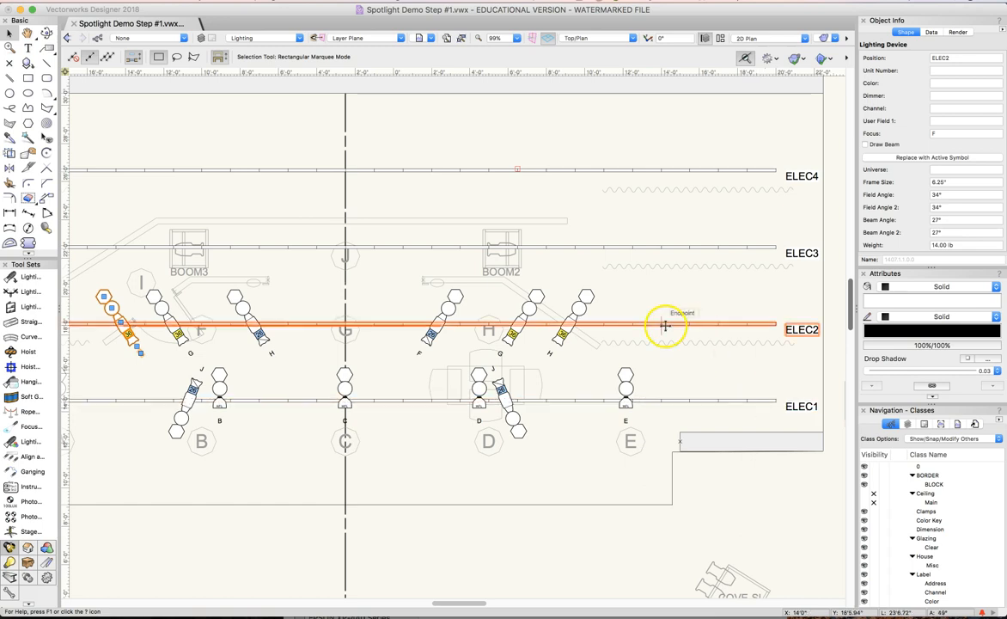
- Fit the whole drawing page in the view
click(653, 353)
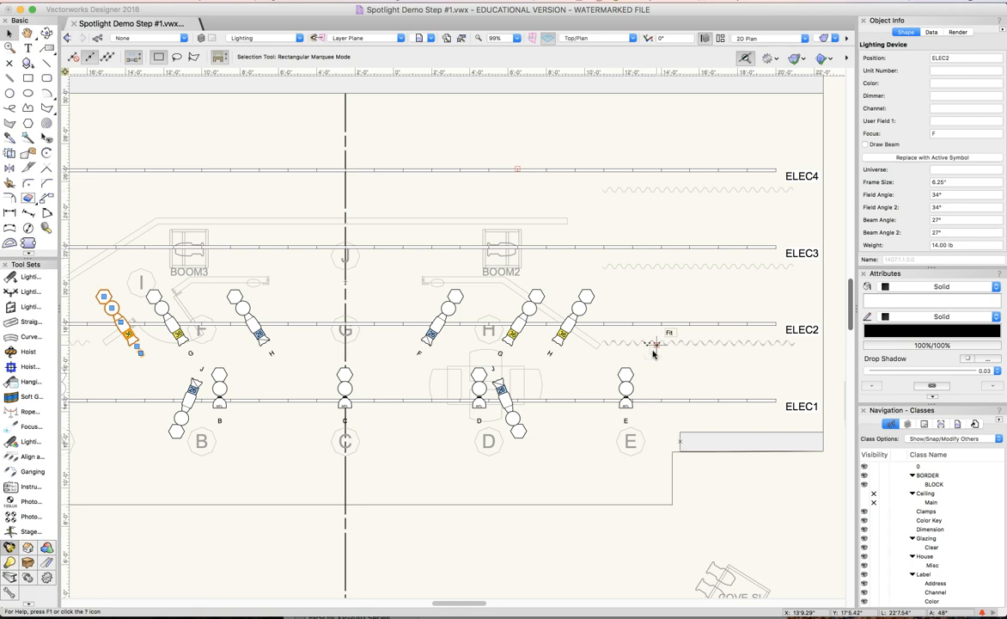
click(446, 39)
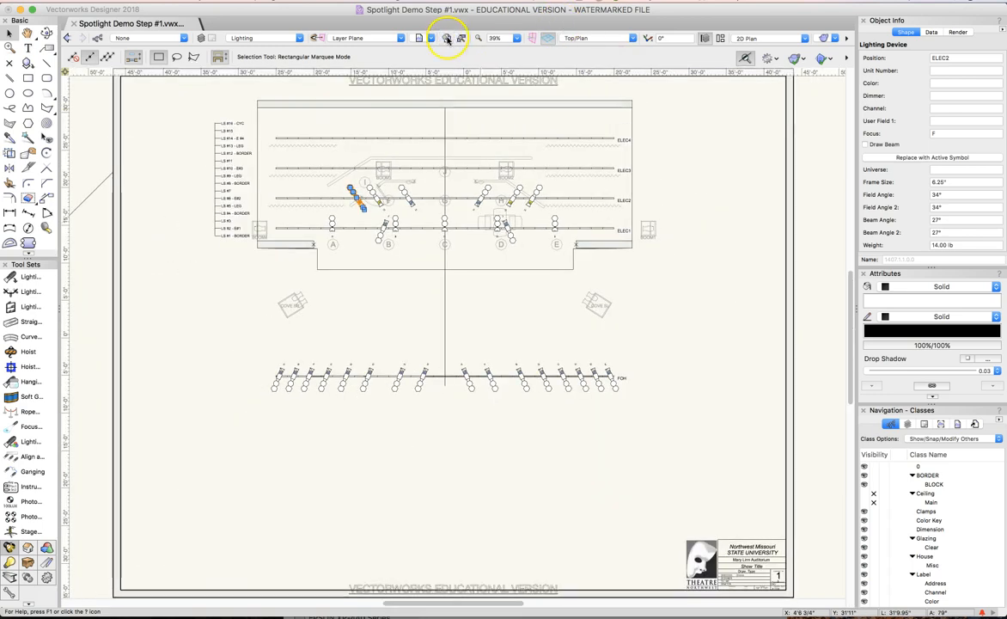